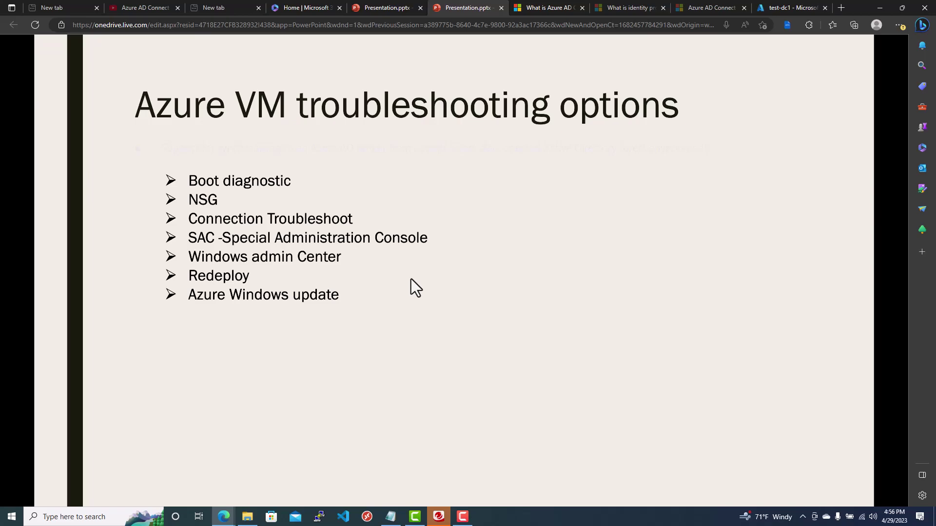
# - Switch to the Azure portal and open the test-dc1 virtual machine from the list of virtual machines
pyautogui.hotkey('ctrl', '9')
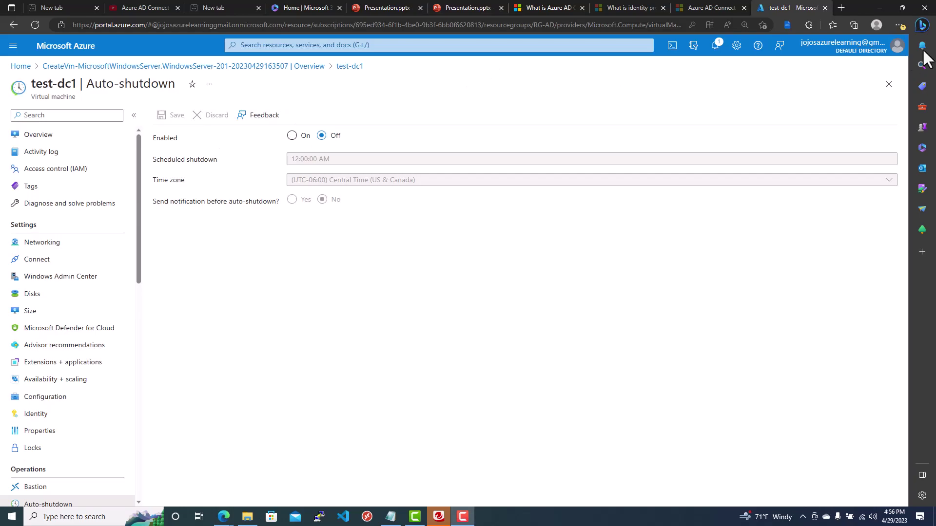
pyautogui.moveTo(823, 58)
pyautogui.click(21, 66)
pyautogui.click(255, 132)
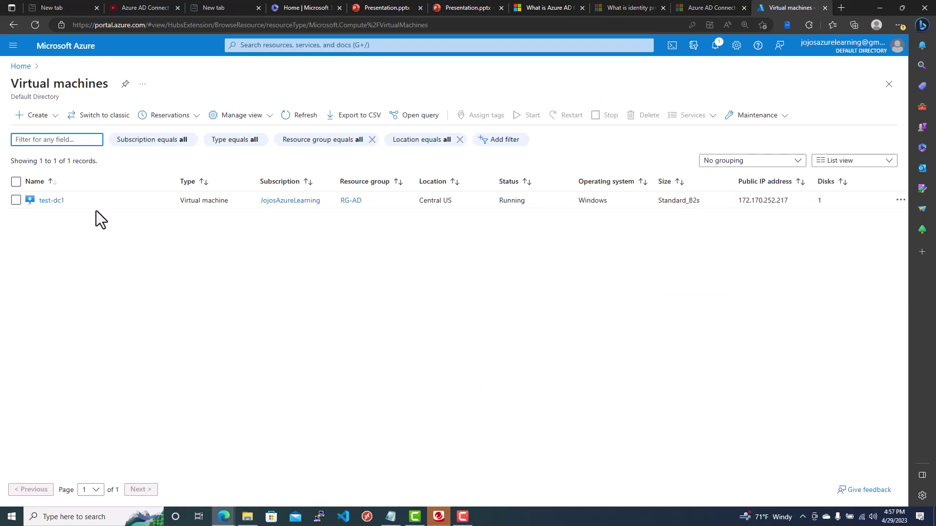
pyautogui.click(54, 202)
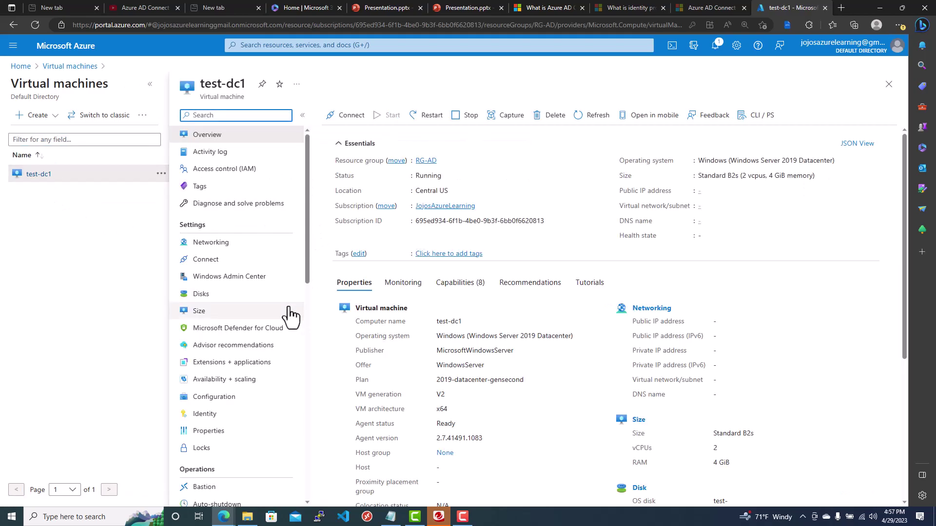
# - Enable auto-shutdown for test-dc1 at 4:00:00 PM with no notification beforehand, and save the schedule
pyautogui.scroll(-3, 287, 314)
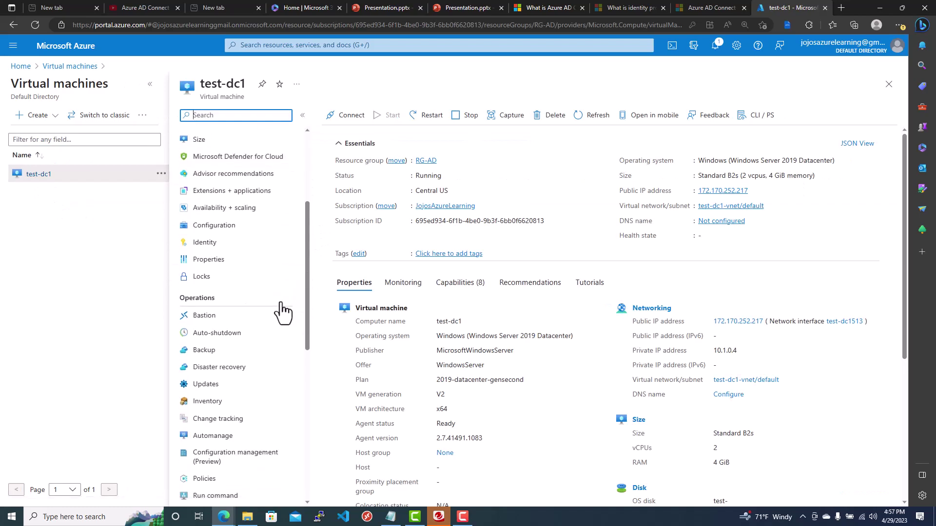
pyautogui.click(220, 338)
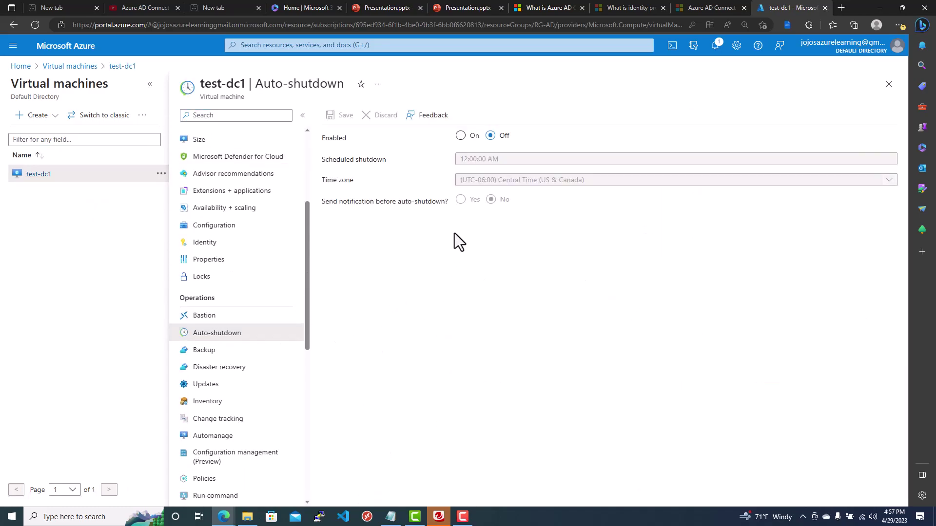
pyautogui.click(463, 138)
pyautogui.click(464, 159)
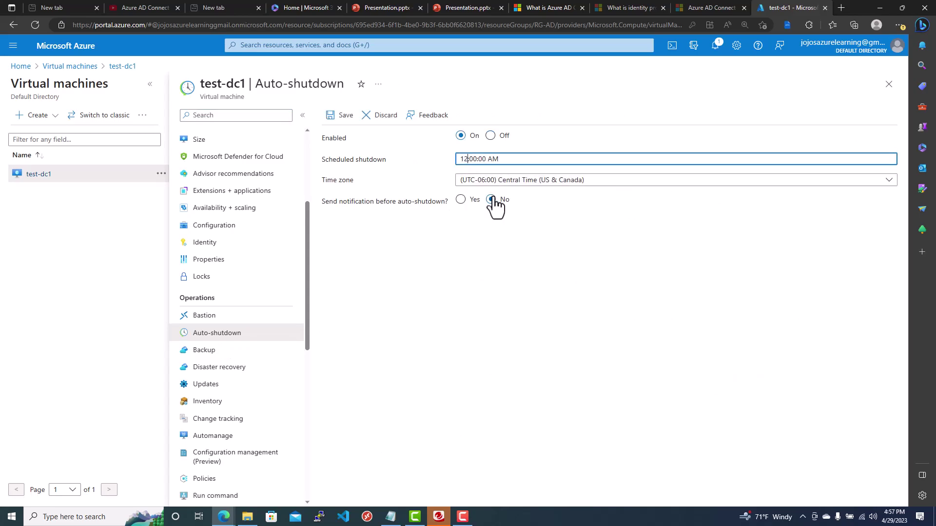
pyautogui.press('BackSpace')
pyautogui.press('BackSpace')
pyautogui.write('4')
pyautogui.click(461, 200)
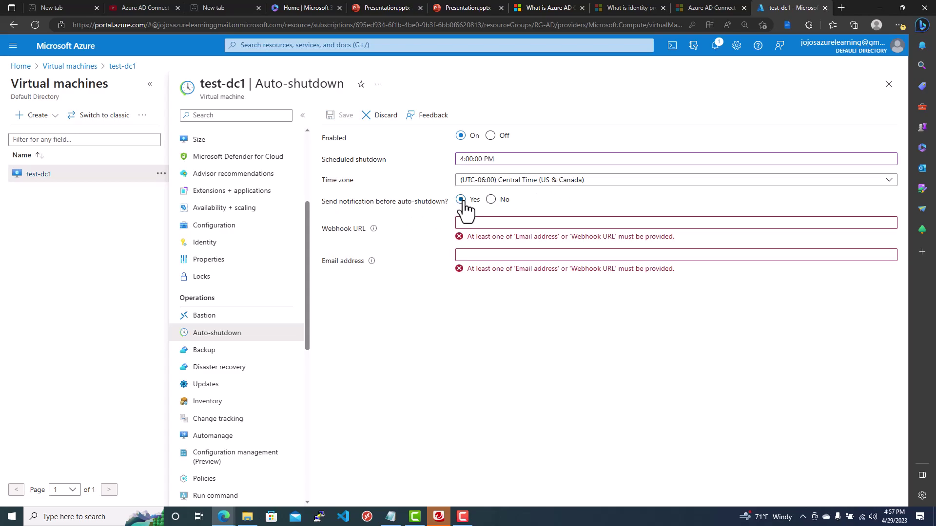
pyautogui.click(490, 199)
pyautogui.click(346, 117)
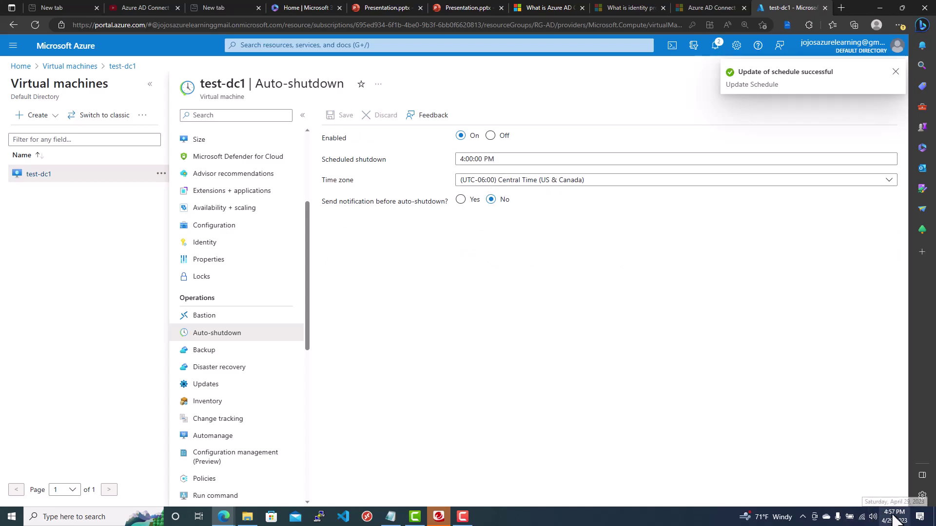
# - Set the scheduled shutdown time to 8:00:00 PM and save it
pyautogui.click(457, 159)
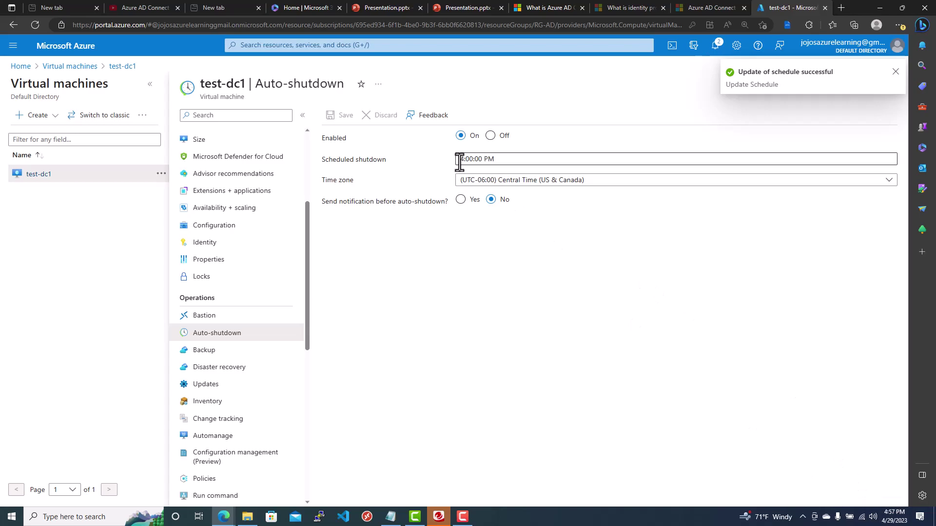
pyautogui.press('Delete')
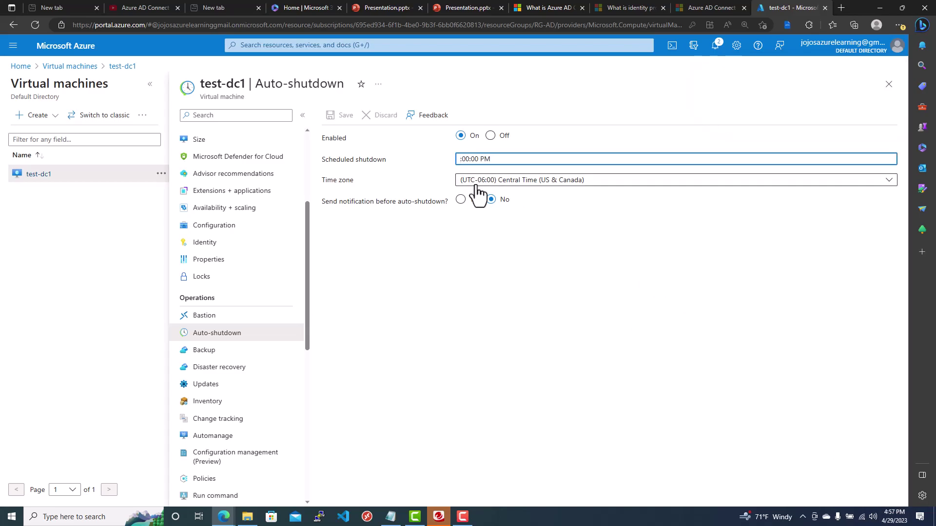
pyautogui.write('8')
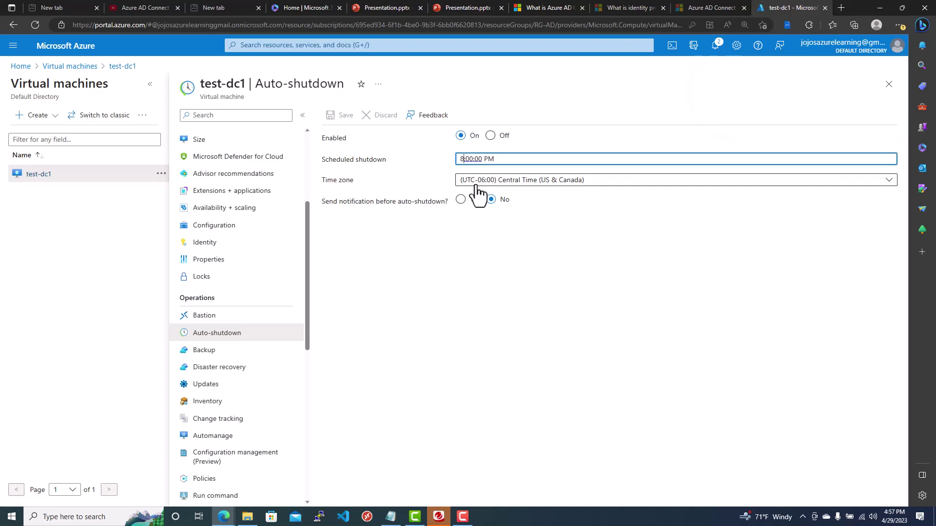
pyautogui.click(341, 116)
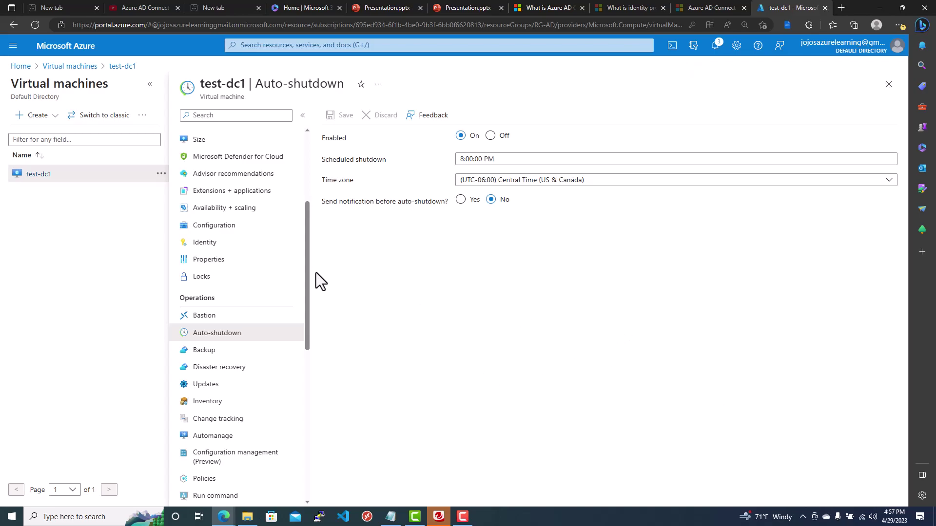
# - Enable boot diagnostics for test-dc1 with a managed storage account, save, and return to the VM's boot diagnostics page
pyautogui.moveTo(308, 214); pyautogui.dragTo(308, 253)
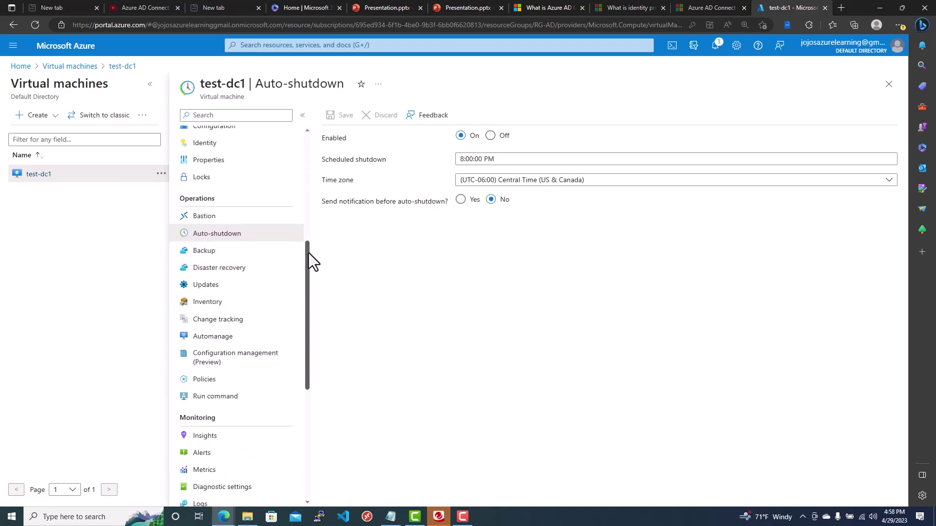
pyautogui.moveTo(309, 253); pyautogui.dragTo(320, 396)
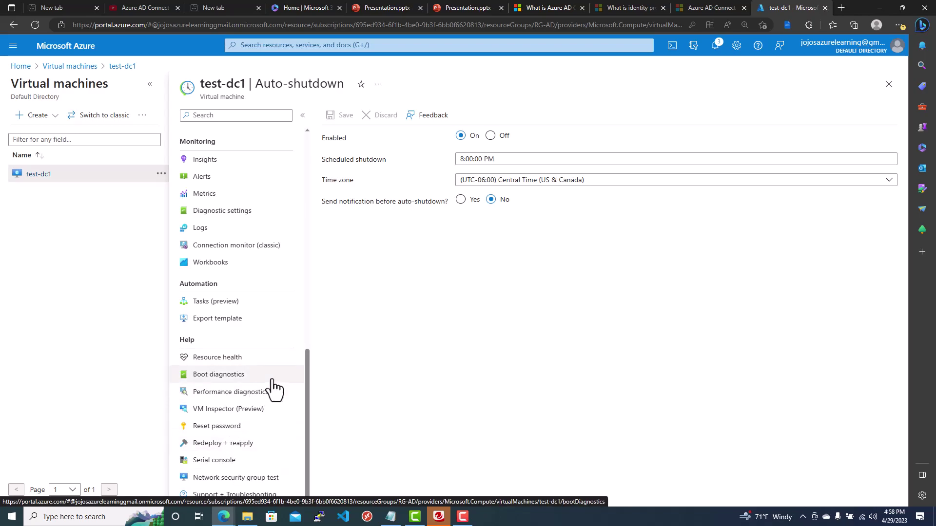
pyautogui.click(235, 384)
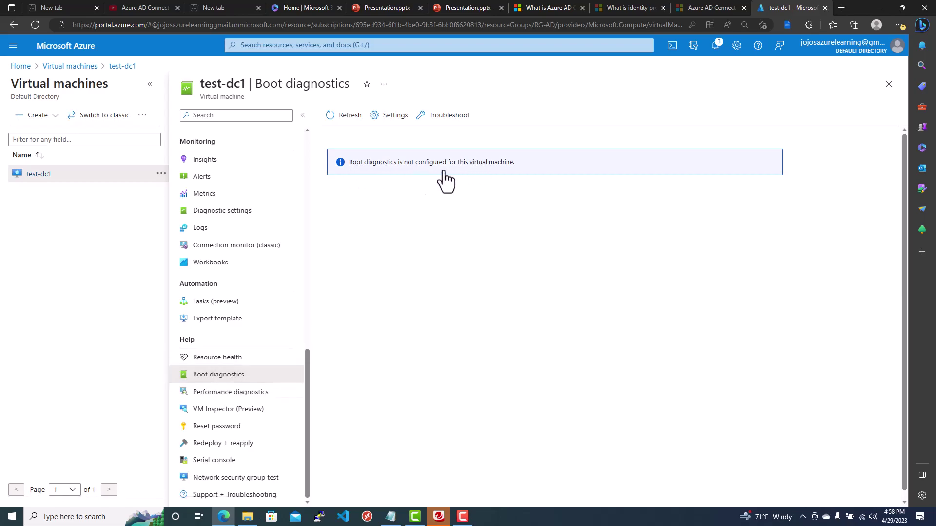
pyautogui.click(391, 117)
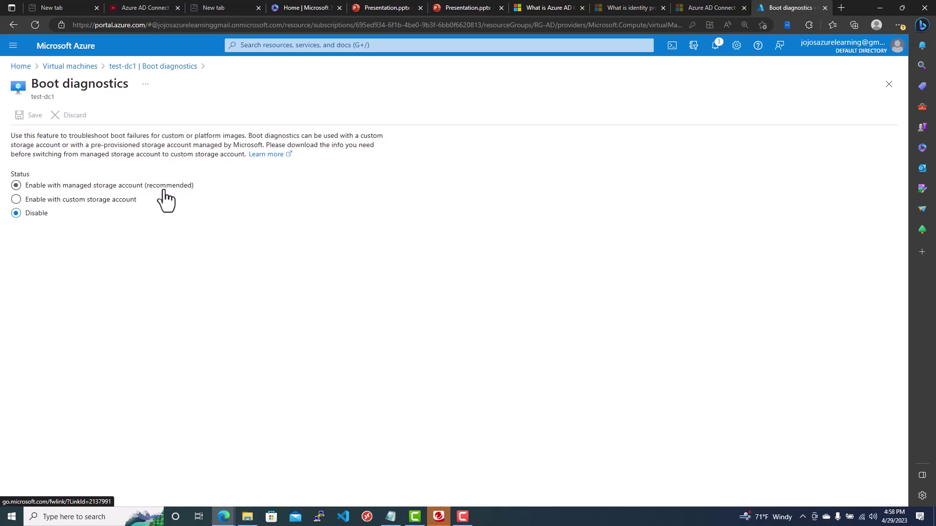
pyautogui.click(15, 187)
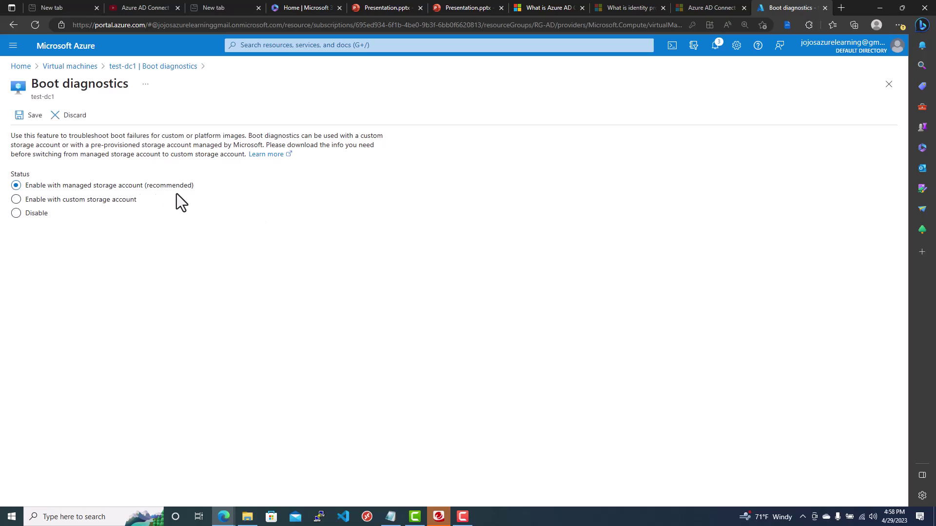
pyautogui.click(35, 116)
pyautogui.click(161, 68)
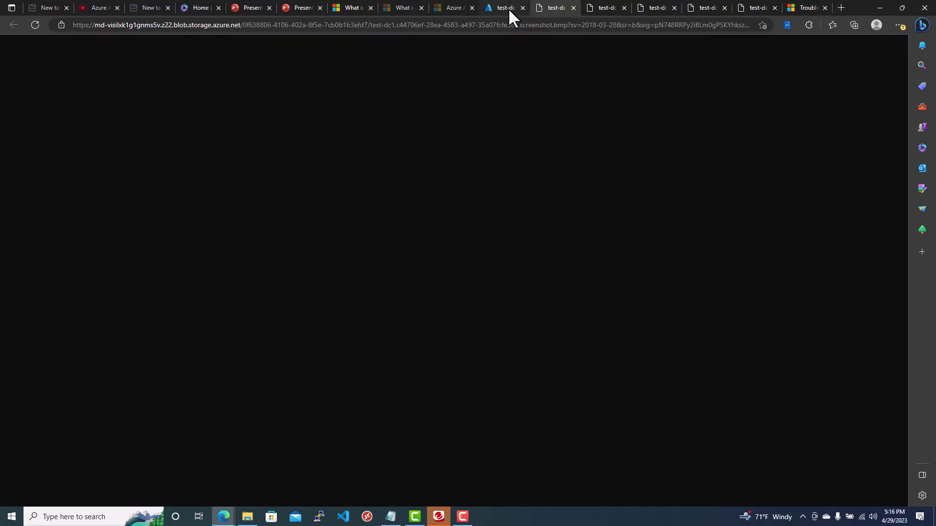
# - Start the boot diagnostics troubleshooter for test-dc1 and continue with resetting the NIC and redeploying the VM
pyautogui.click(508, 8)
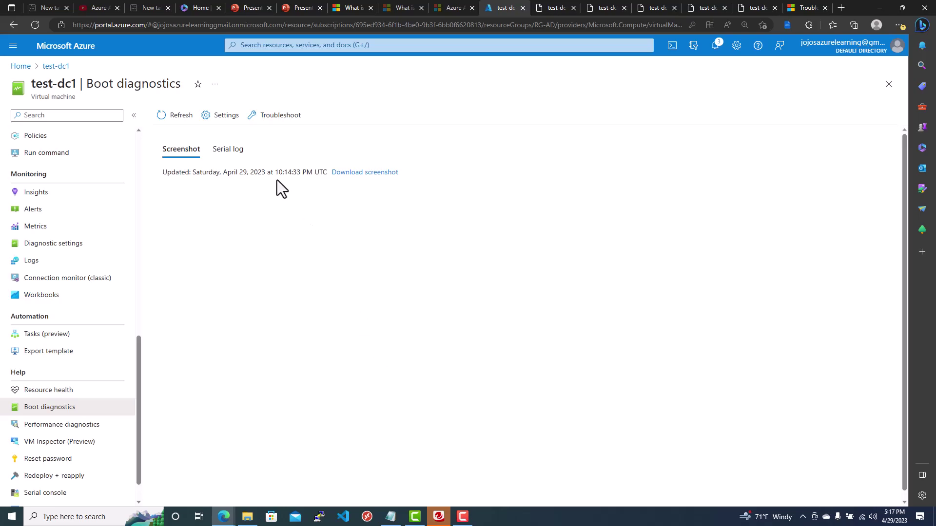
pyautogui.click(276, 125)
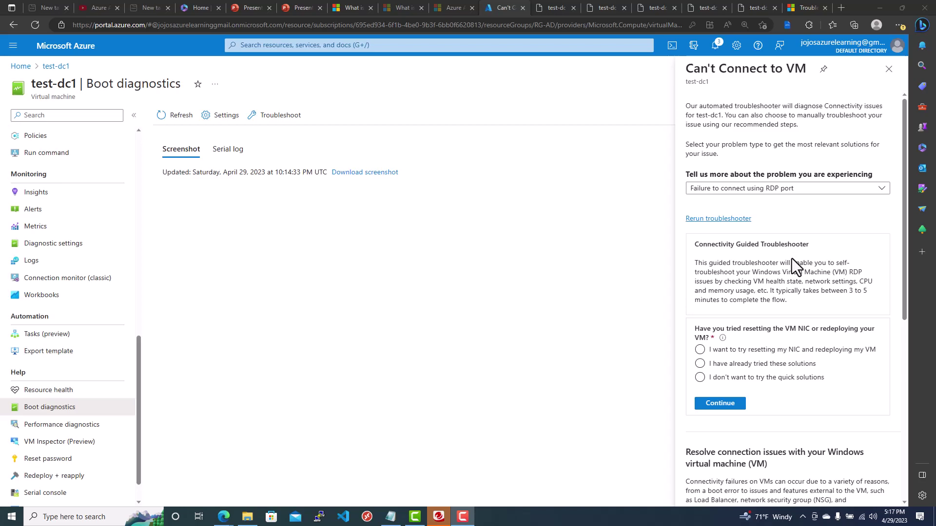
pyautogui.scroll(-3, 788, 277)
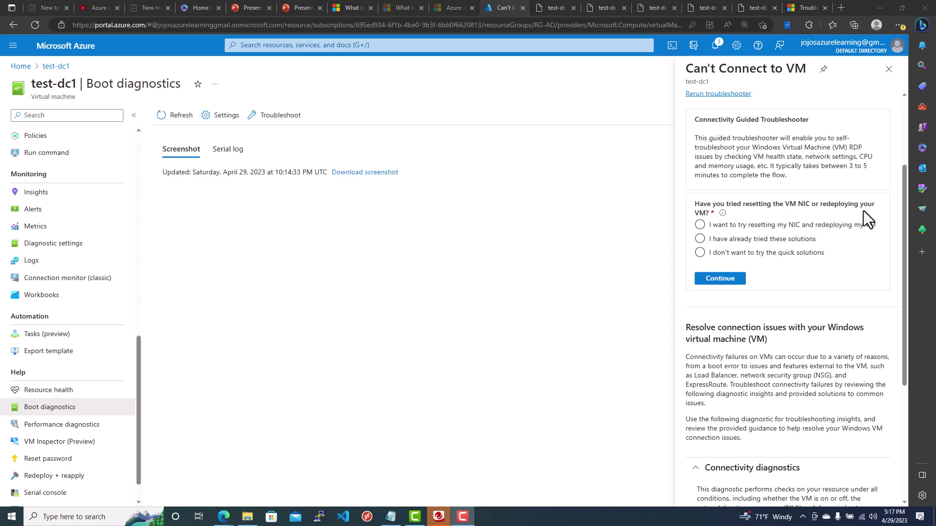
pyautogui.click(845, 226)
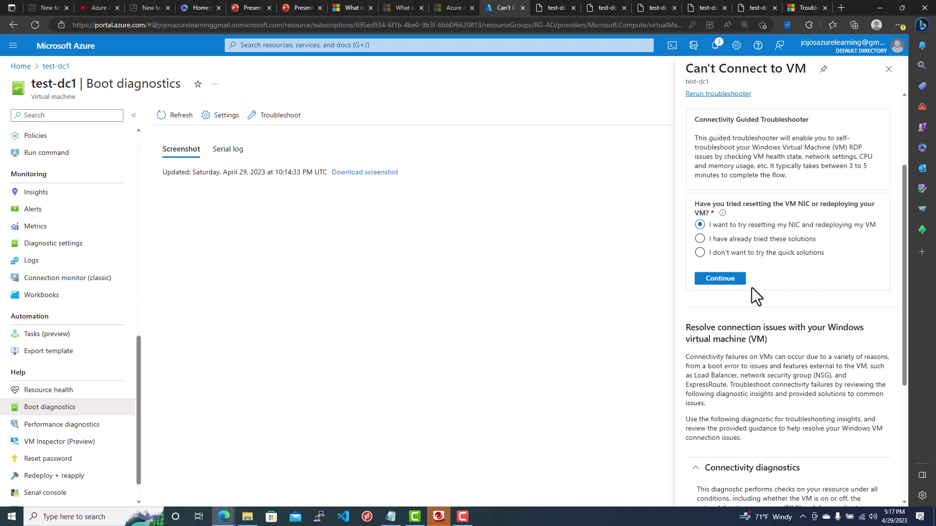
pyautogui.click(731, 280)
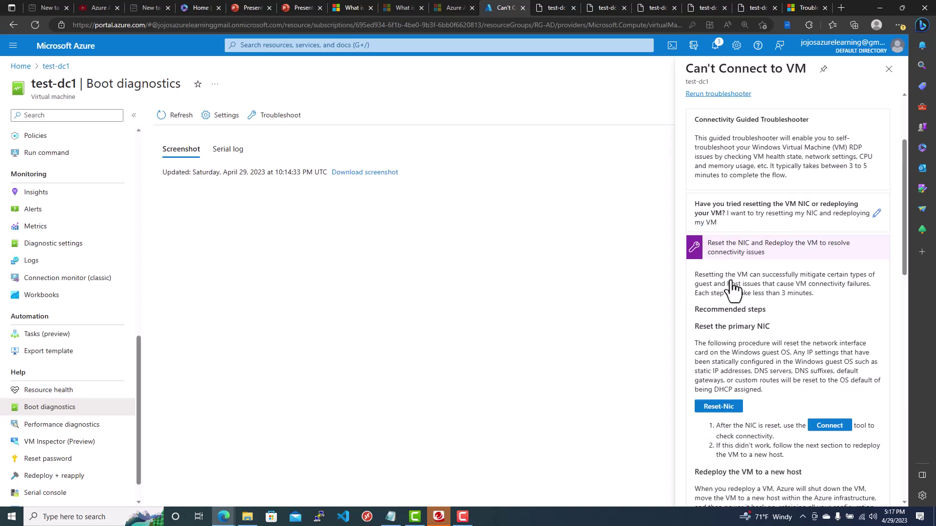
# - Reset the VM's primary NIC from the troubleshooter and enlarge the Cloud Shell pane to follow its output
pyautogui.scroll(-4, 808, 351)
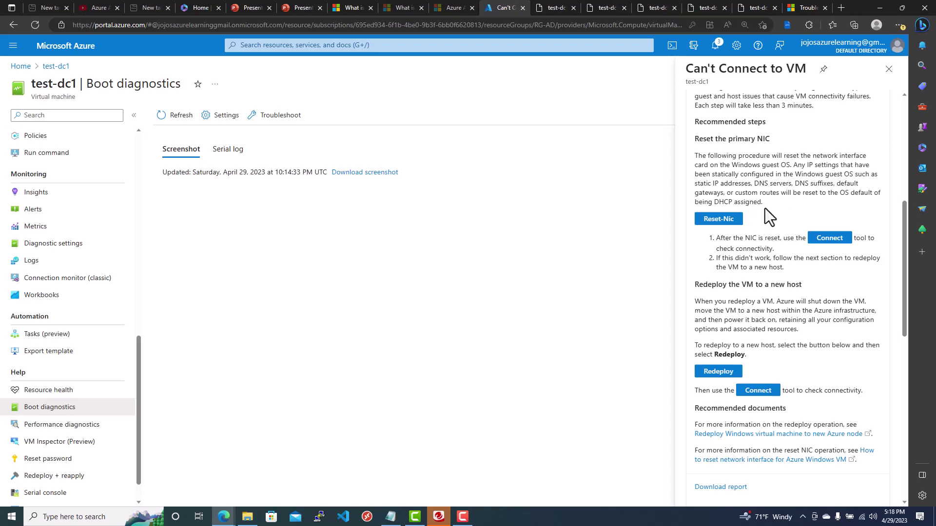
pyautogui.click(724, 222)
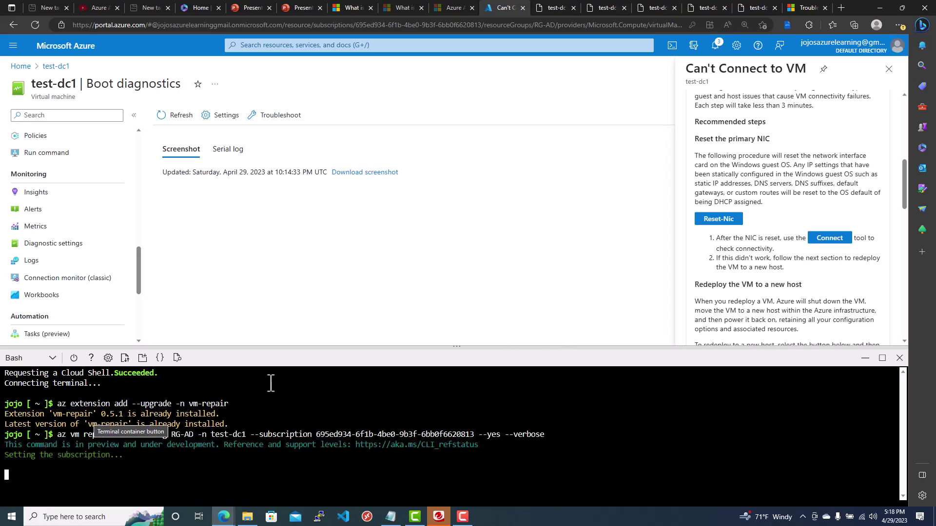
pyautogui.moveTo(320, 339); pyautogui.dragTo(319, 289)
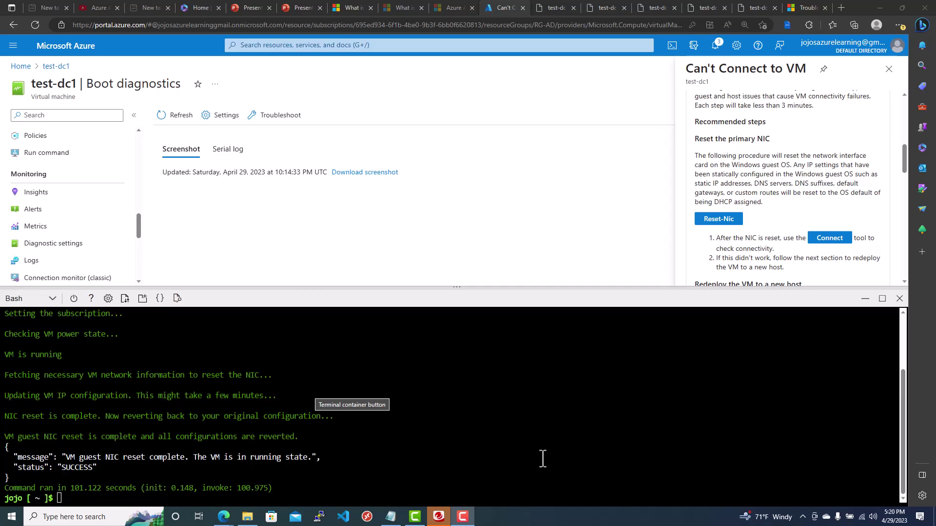
# - Redeploy test-dc1 to a new Azure host from the troubleshooter's recommended steps
pyautogui.scroll(-5, 847, 198)
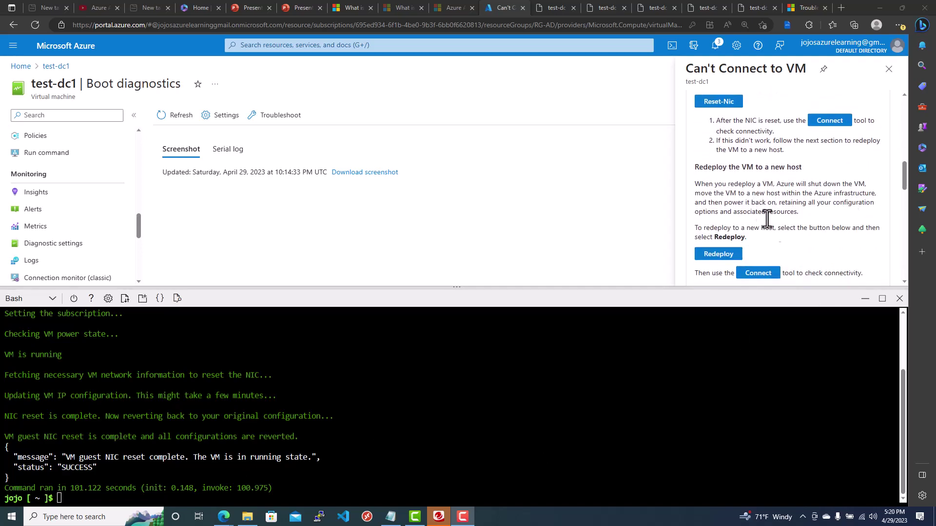
pyautogui.click(730, 259)
pyautogui.scroll(-3, 774, 238)
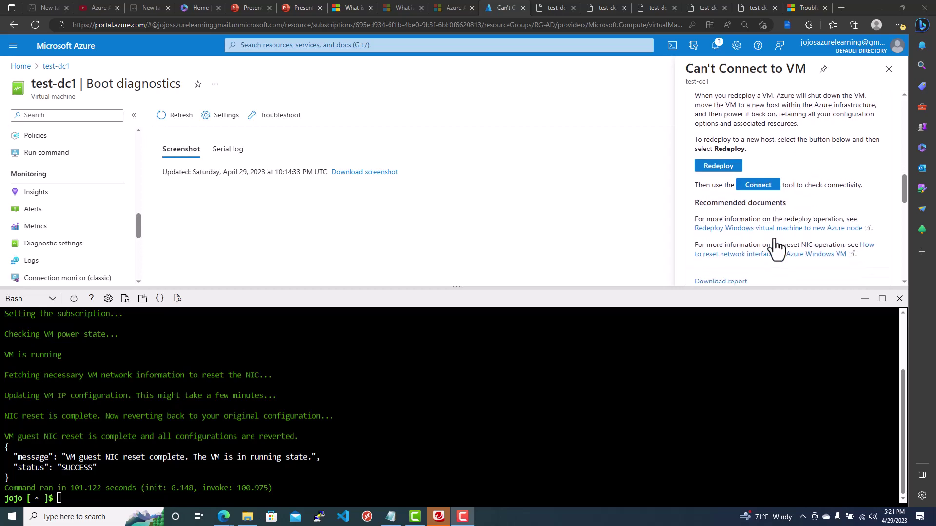
pyautogui.click(724, 172)
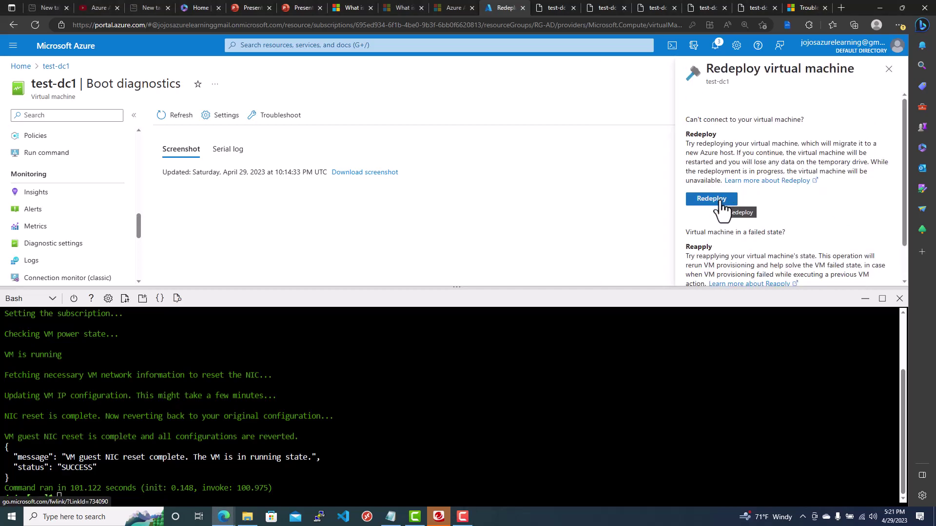
pyautogui.scroll(-1, 776, 205)
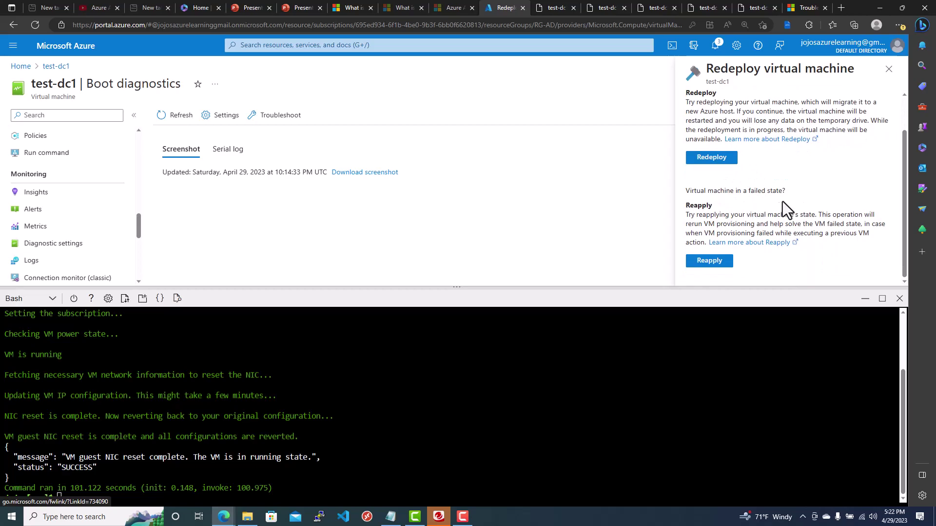
pyautogui.click(721, 158)
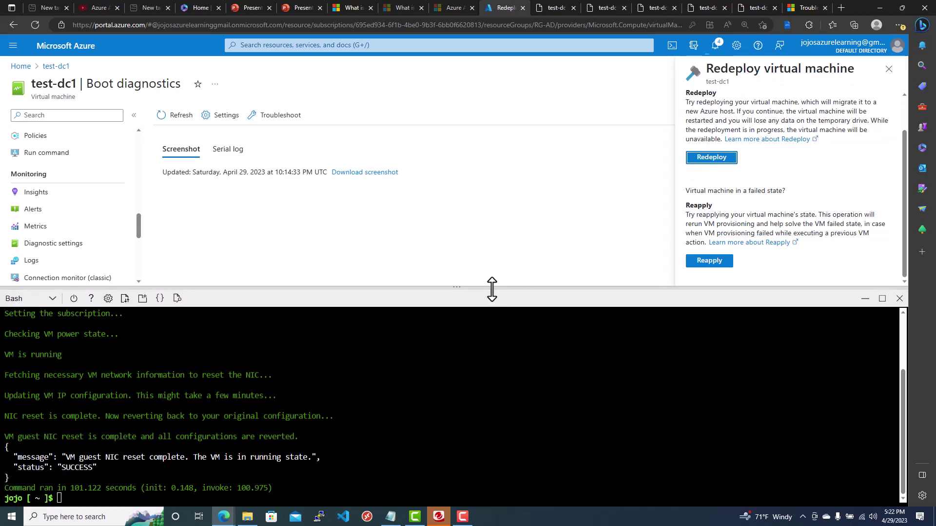
# - Shrink the Cloud Shell pane, locate the Redeploy + reapply option, and check the portal notifications for the redeployment status
pyautogui.moveTo(493, 296); pyautogui.dragTo(492, 408)
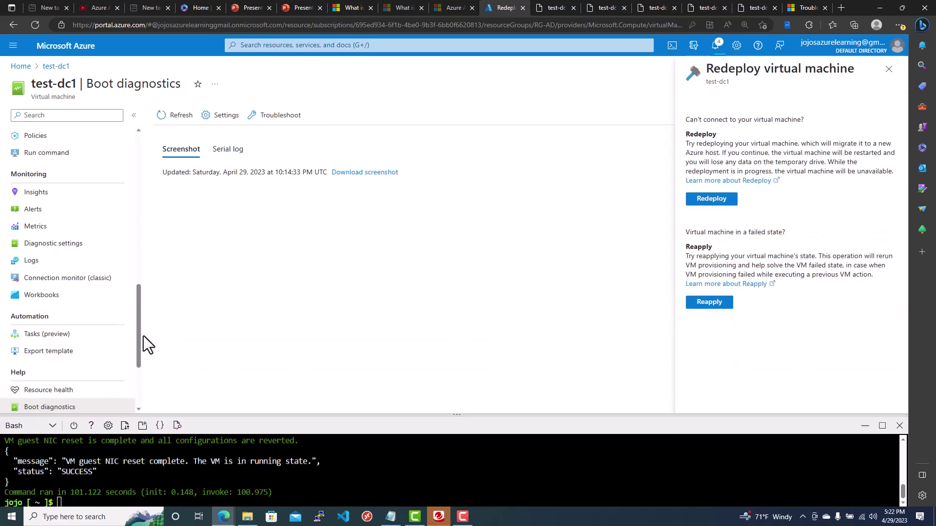
pyautogui.moveTo(139, 341); pyautogui.dragTo(139, 383)
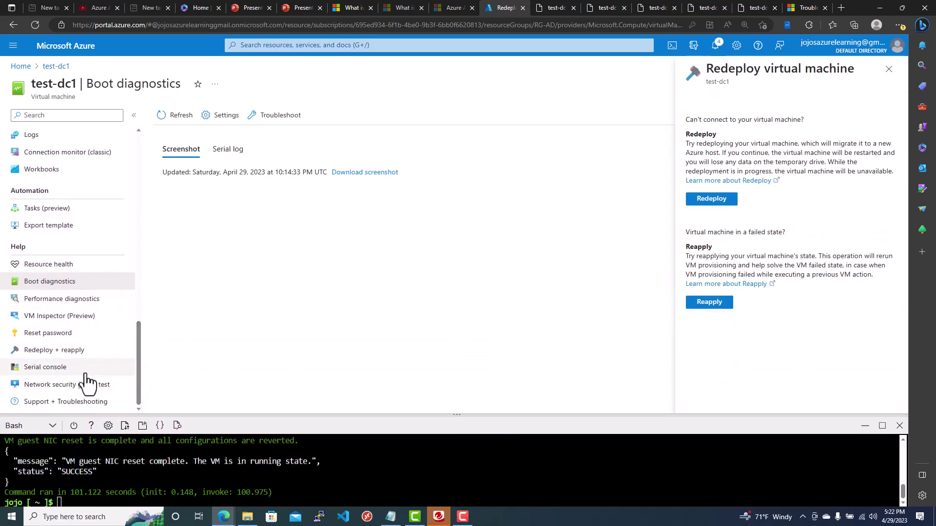
pyautogui.click(53, 356)
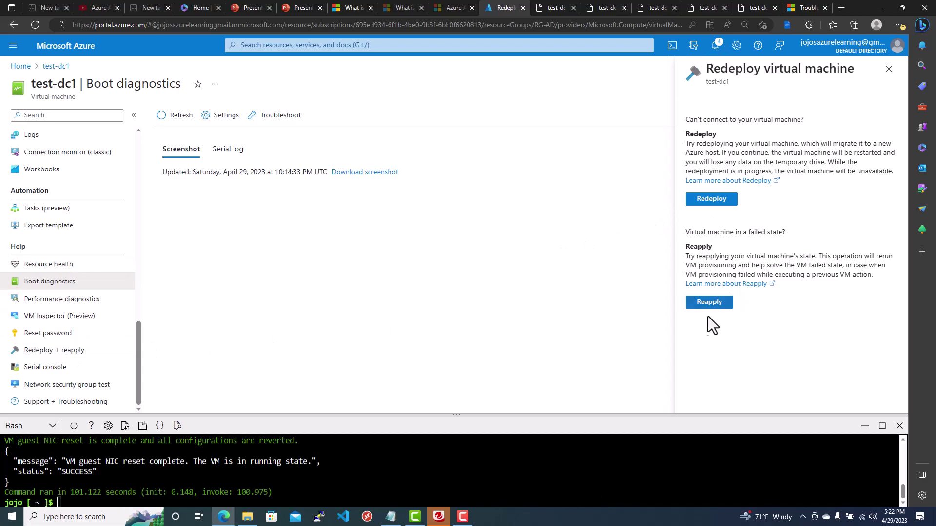
pyautogui.click(720, 44)
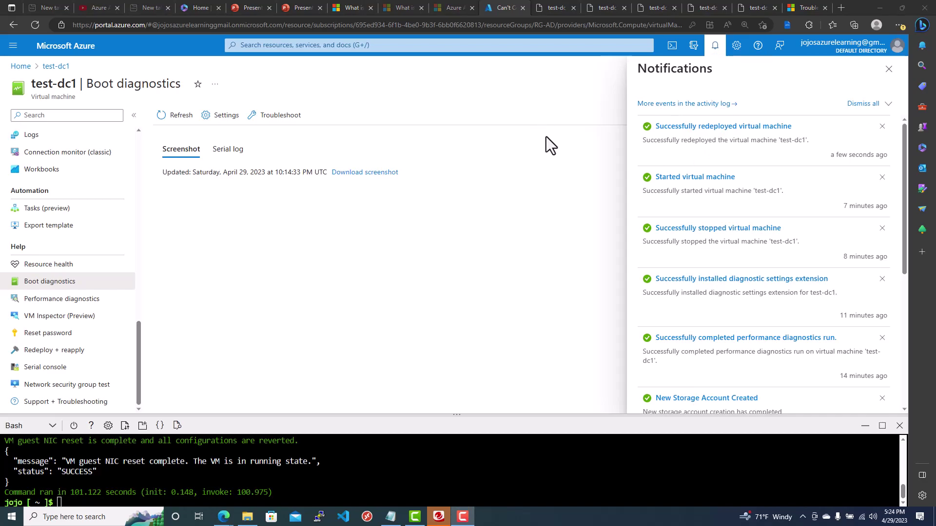
# - Open test-dc1 from its redeployment notification and go to the VM's boot diagnostics
pyautogui.click(745, 133)
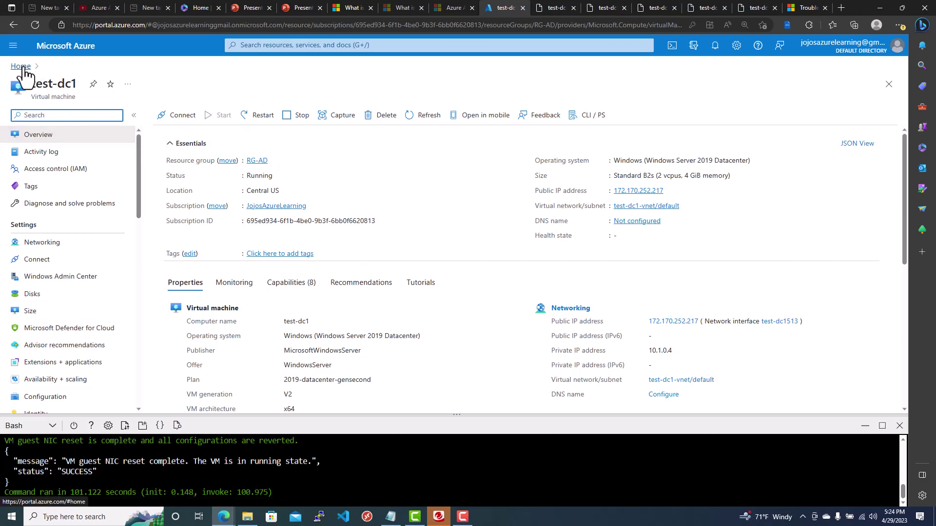
pyautogui.scroll(-2, 129, 312)
pyautogui.scroll(-6, 127, 312)
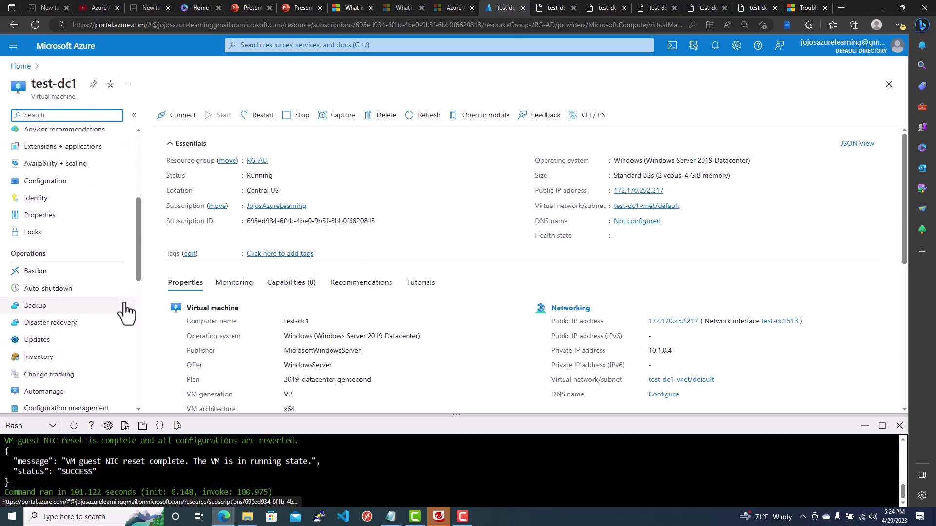
pyautogui.scroll(-2, 105, 319)
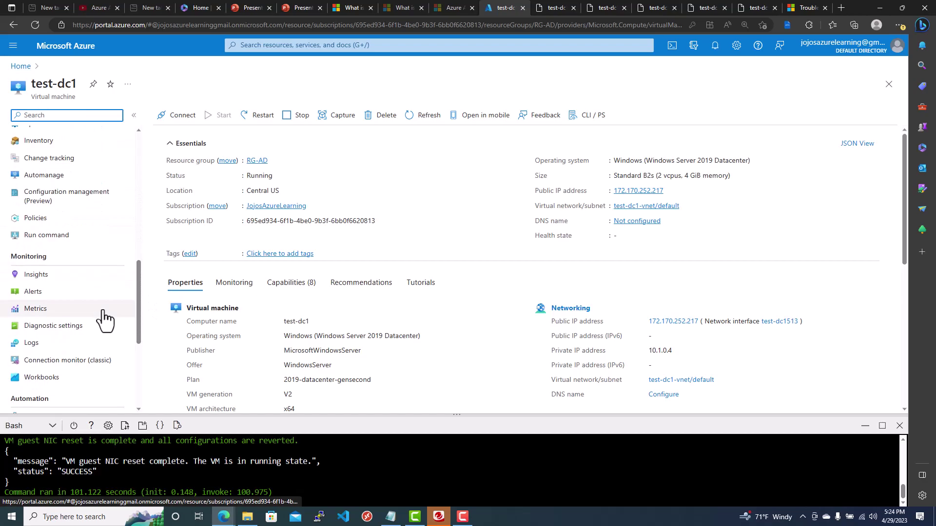
pyautogui.scroll(-2, 103, 311)
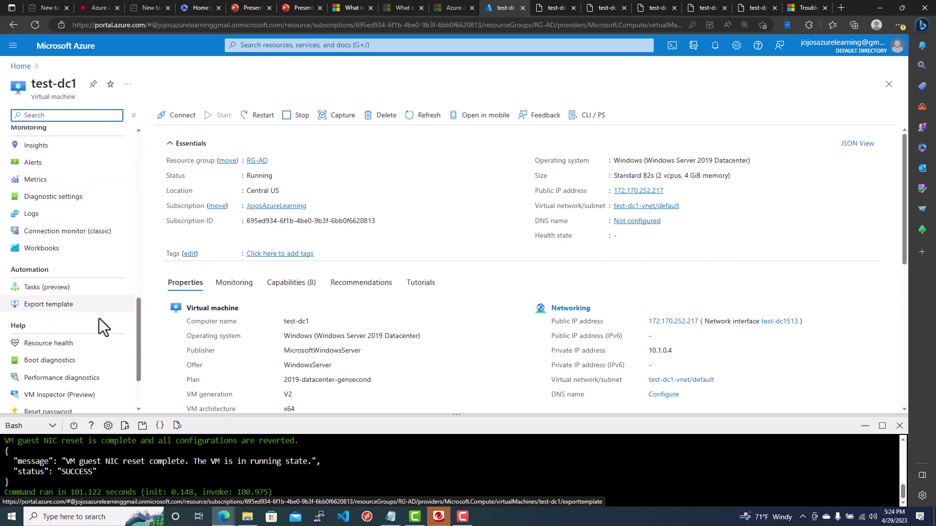
pyautogui.click(71, 362)
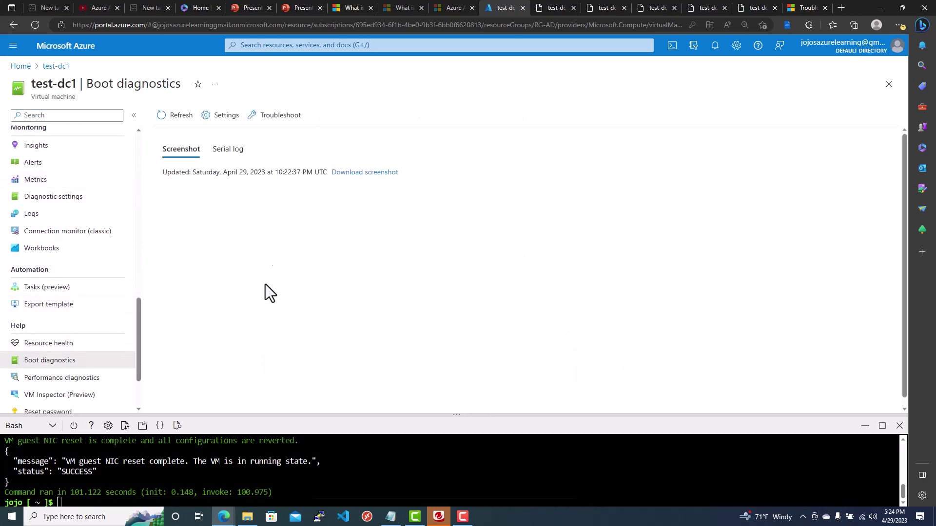
# - Start the connectivity troubleshooter from boot diagnostics and continue with resetting the NIC and redeploying the VM
pyautogui.click(276, 117)
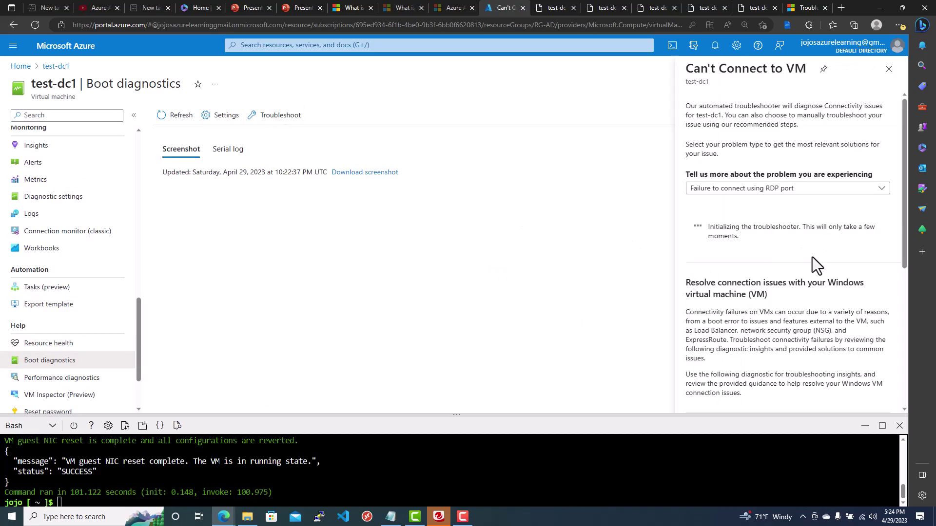
pyautogui.scroll(-3, 784, 270)
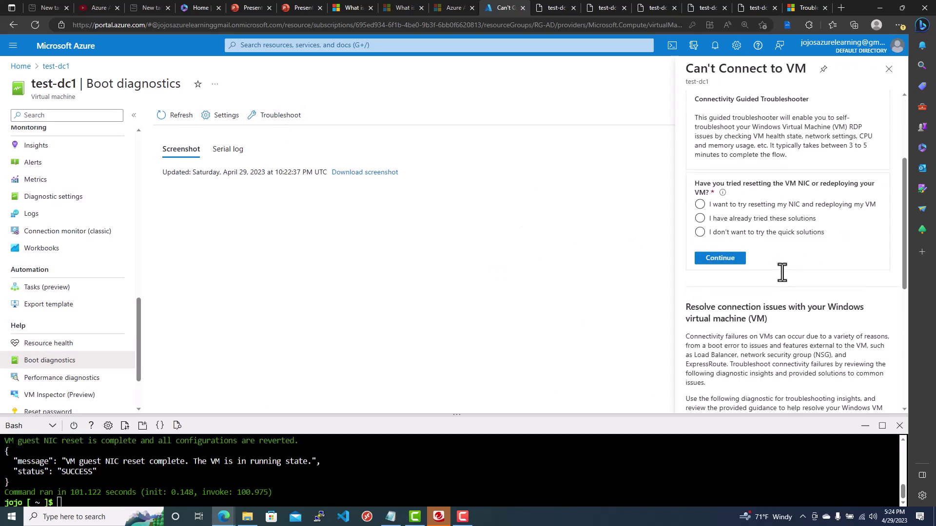
pyautogui.click(720, 259)
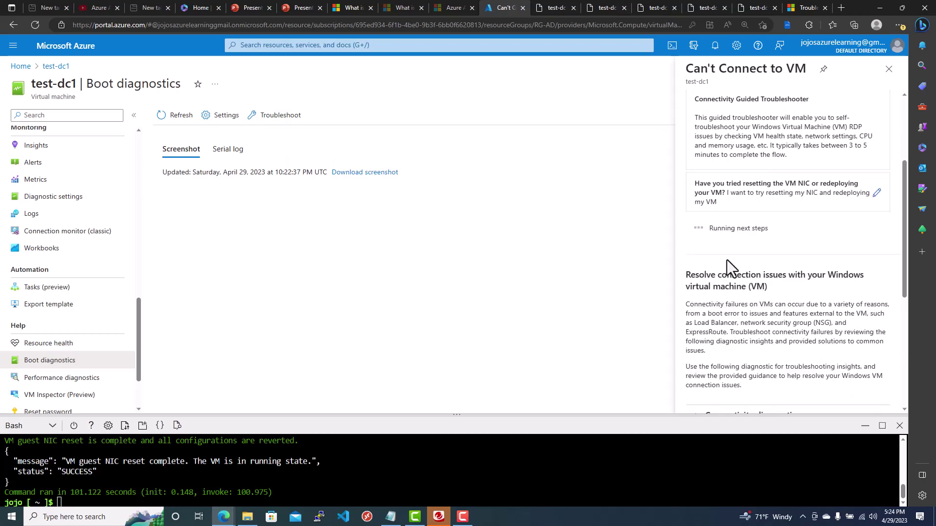
# - Open the redeploy option from the troubleshooter's recommended steps, and open the VM's own Redeploy + reapply page
pyautogui.scroll(-4, 799, 278)
pyautogui.scroll(2, 820, 285)
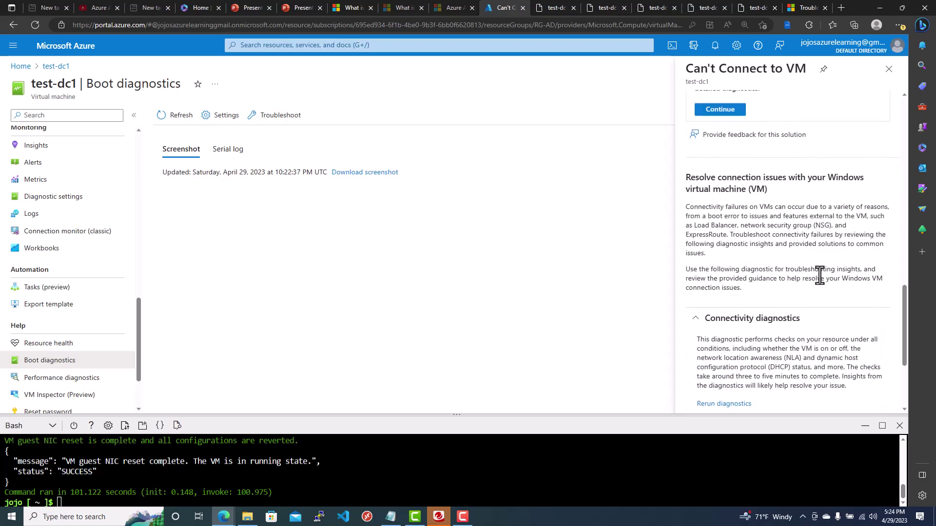
pyautogui.scroll(3, 819, 276)
pyautogui.scroll(3, 820, 275)
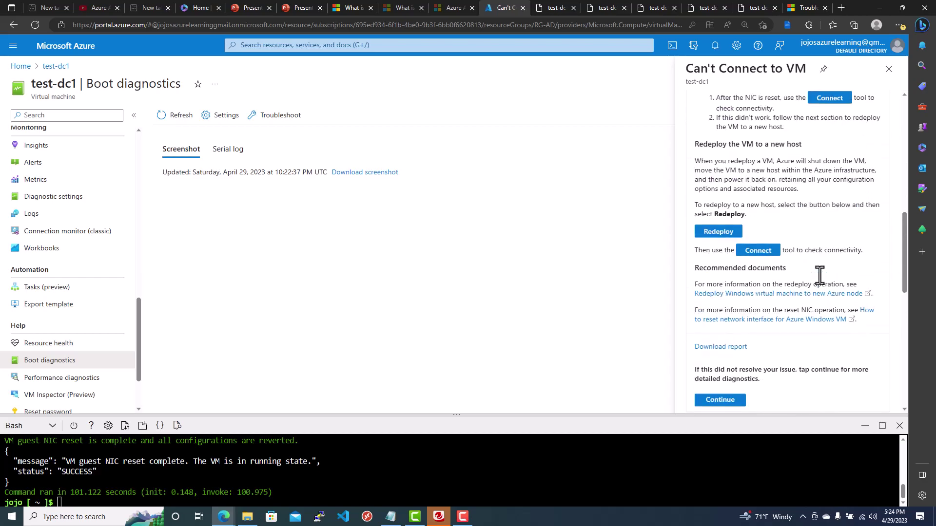
pyautogui.click(725, 231)
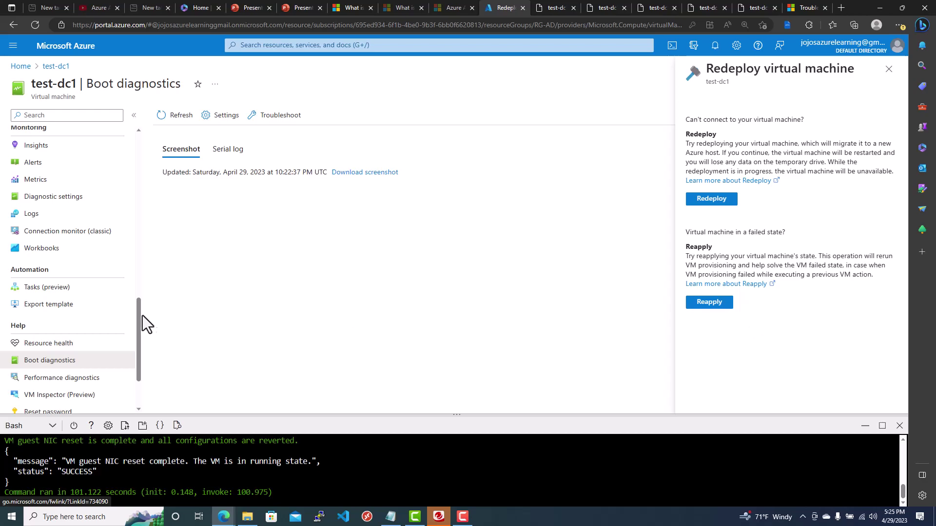
pyautogui.moveTo(138, 315); pyautogui.dragTo(140, 340)
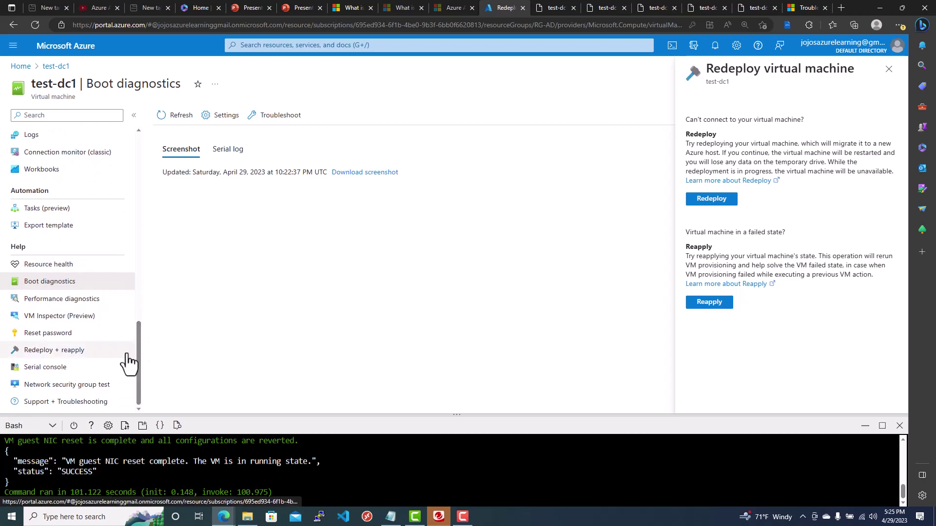
pyautogui.click(46, 352)
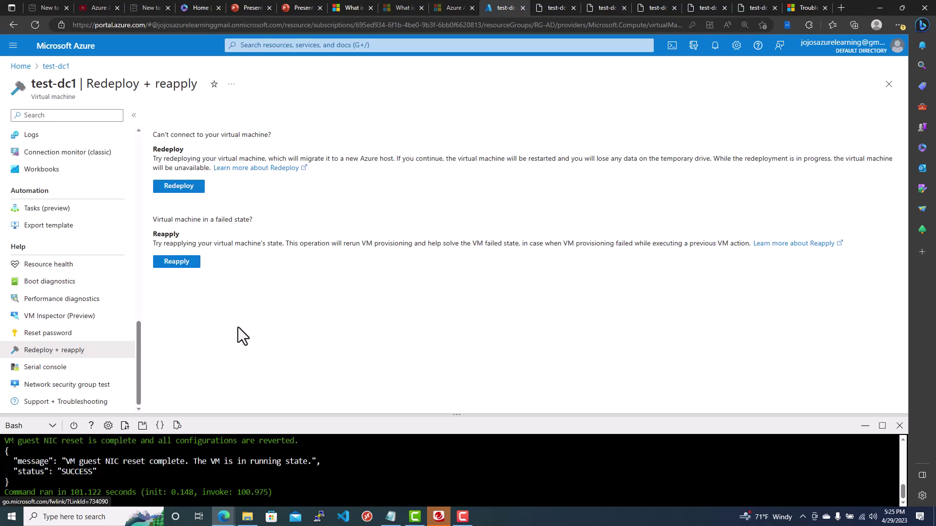
# - Open the password reset for test-dc1 in Reset password mode and enter the administrator account's username
pyautogui.click(71, 337)
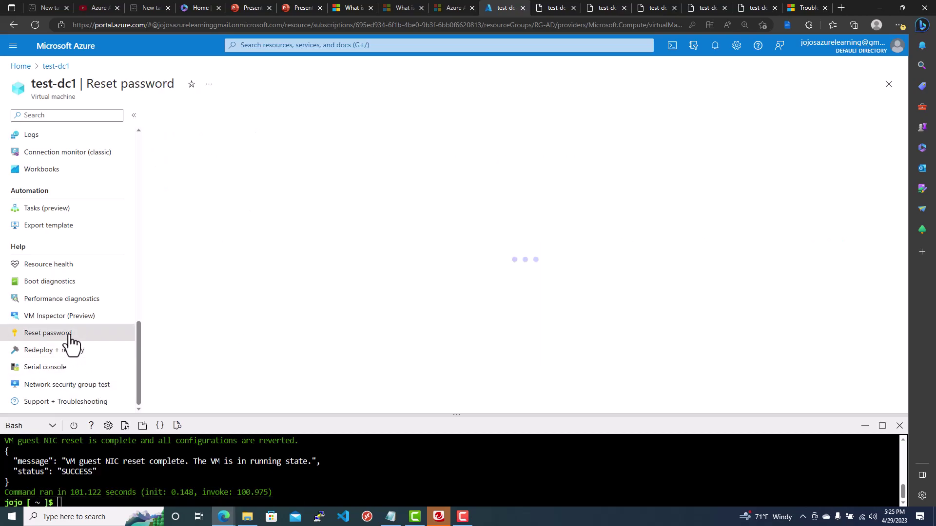
pyautogui.click(195, 211)
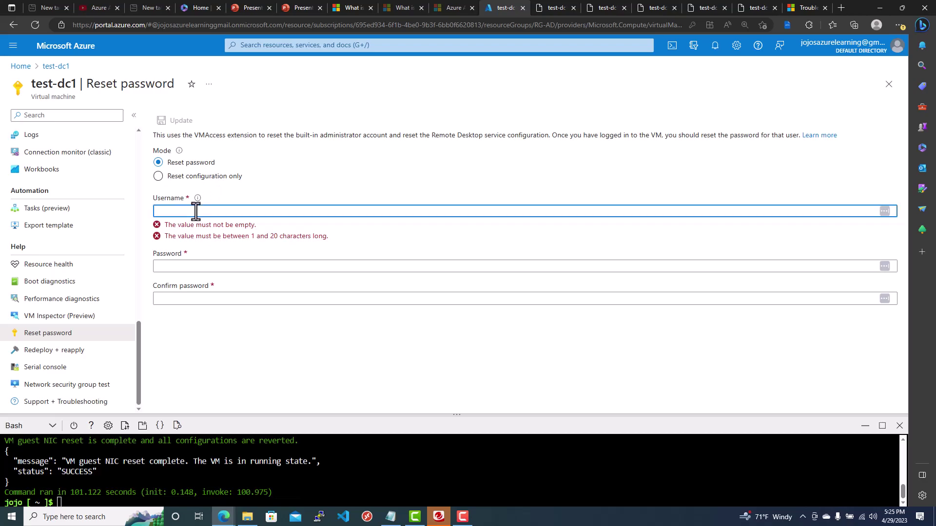
pyautogui.write('localadmin')
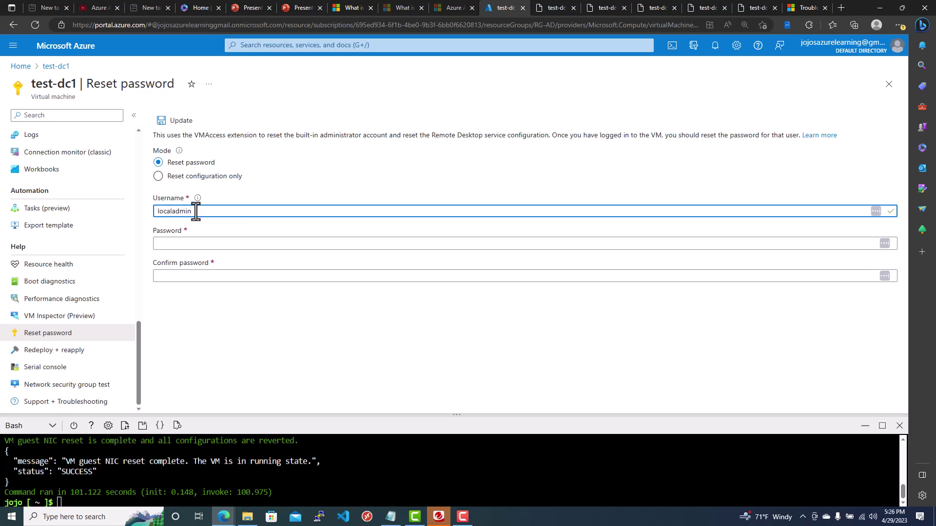
pyautogui.moveTo(196, 211); pyautogui.dragTo(144, 211)
pyautogui.write('jojo')
# - Enter and confirm the new account password, apply the reset, and check its status in the portal notifications
pyautogui.click(193, 247)
pyautogui.write('*******')
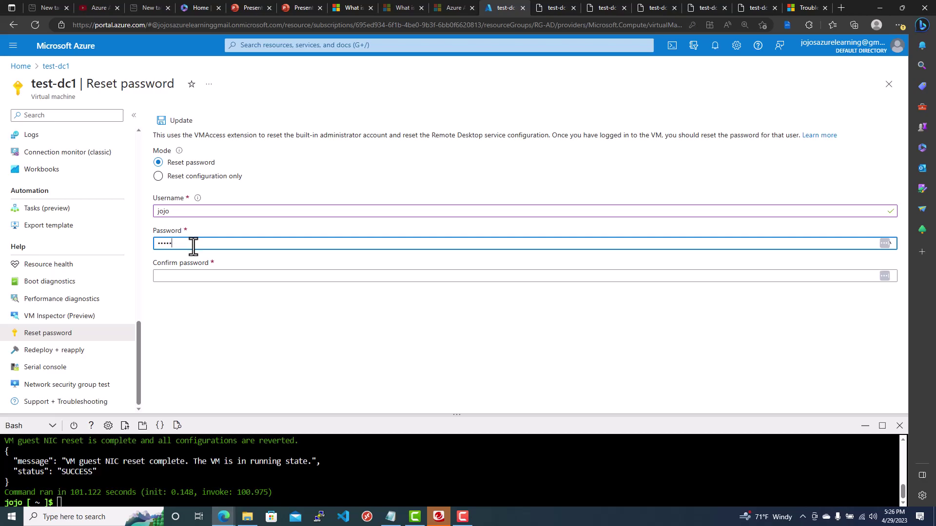
pyautogui.press('BackSpace')
pyautogui.press('BackSpace')
pyautogui.press('BackSpace')
pyautogui.write('*************')
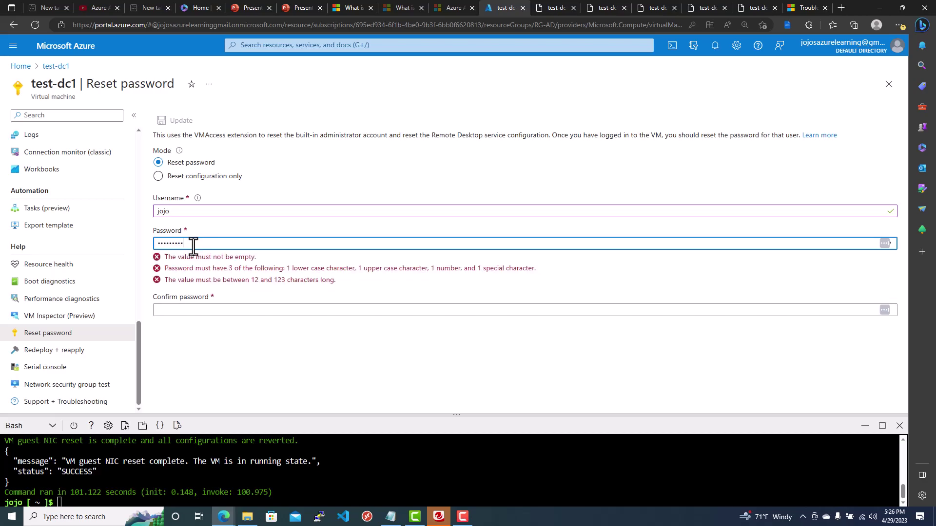
pyautogui.click(188, 277)
pyautogui.write('***********')
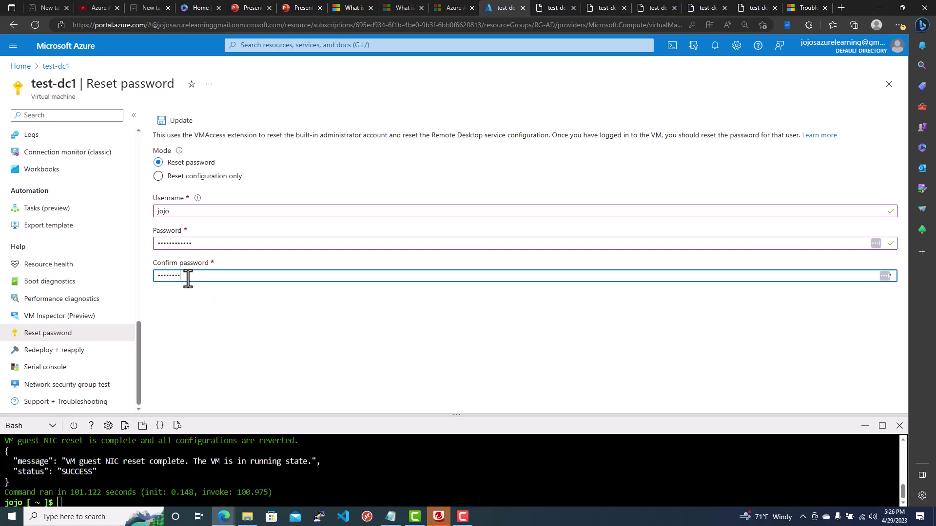
pyautogui.write('*')
pyautogui.click(177, 126)
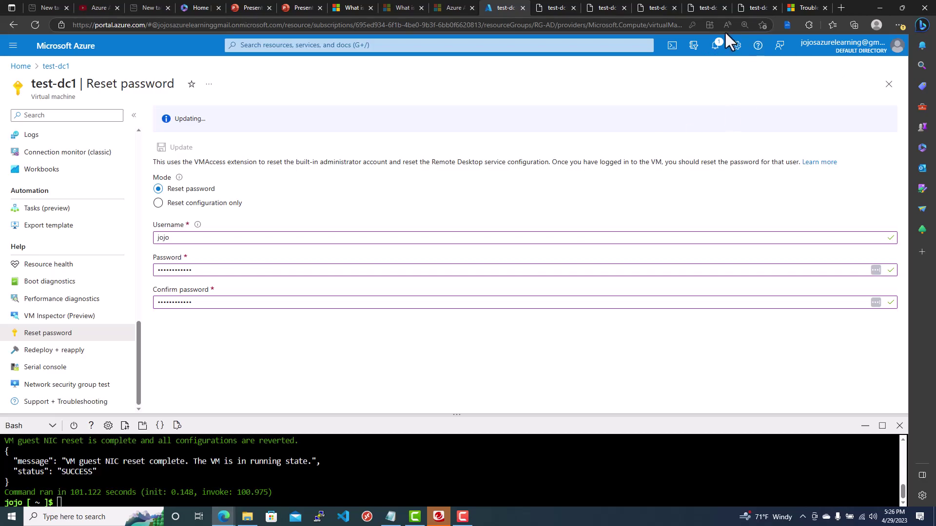
pyautogui.click(716, 45)
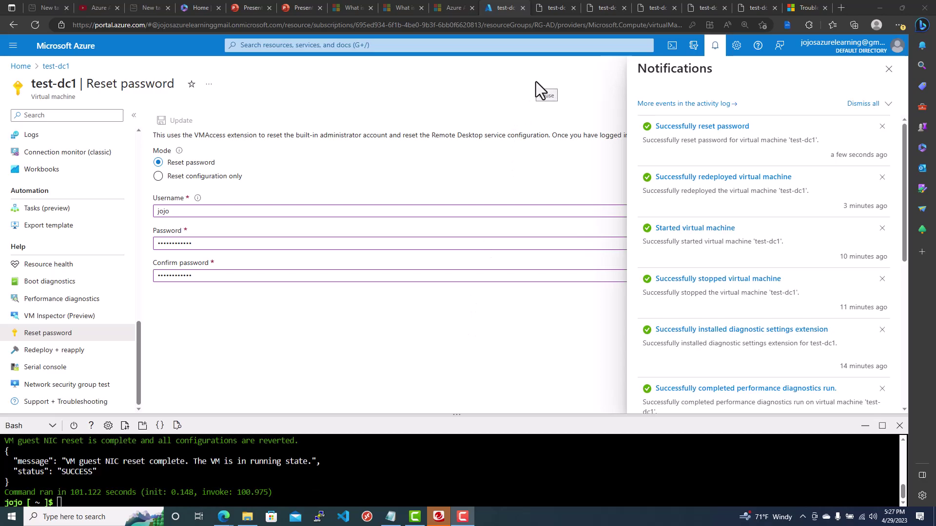
pyautogui.click(889, 70)
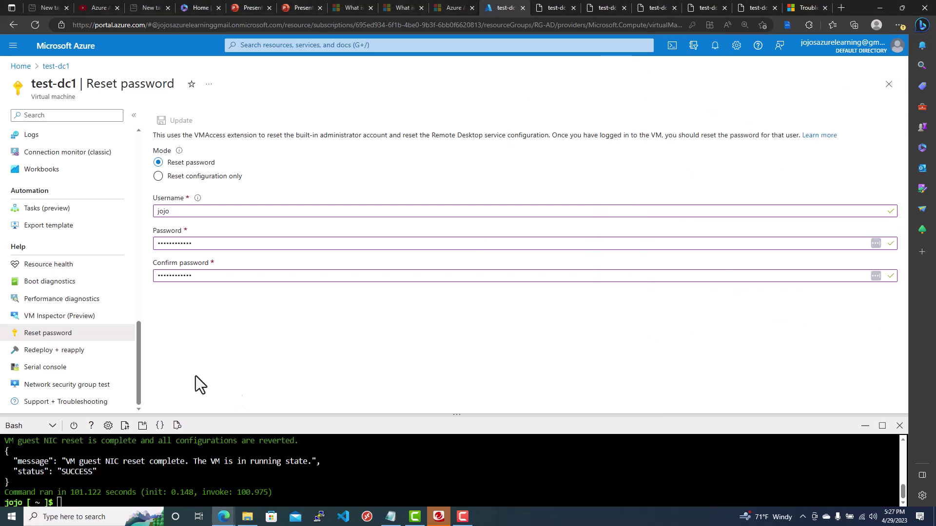
# - Open the serial console of test-dc1 and display the available SAC commands with "?"
pyautogui.click(58, 376)
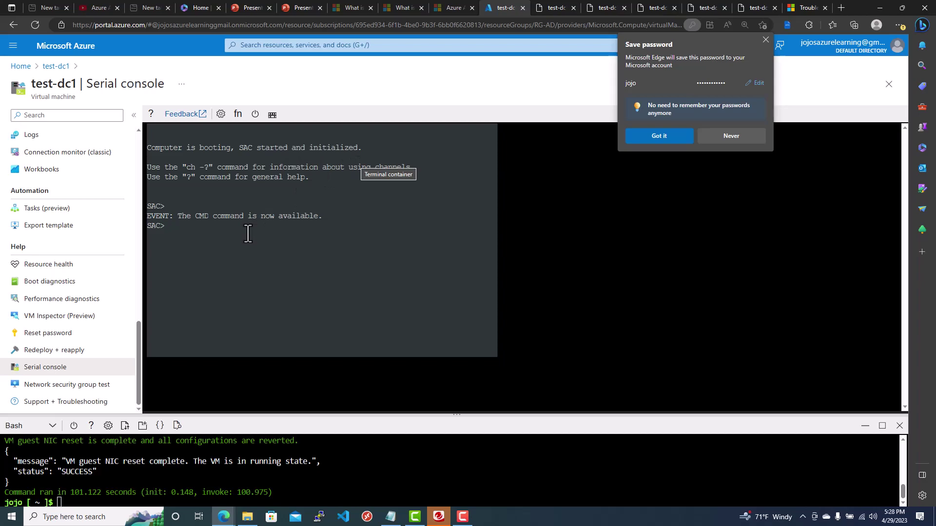
pyautogui.write('?')
pyautogui.press('Return')
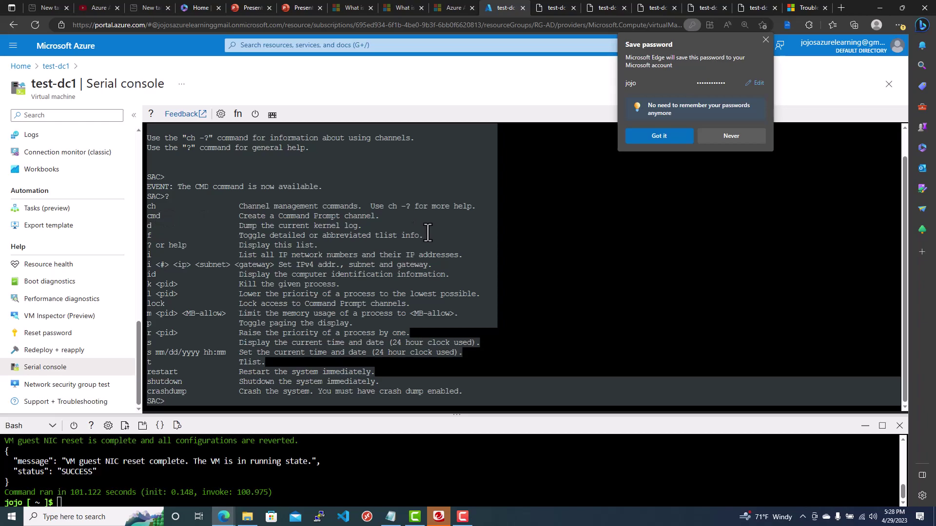
# - Create a Command Prompt channel with "cmd", and list the available channels with "ch"
pyautogui.write('cmd')
pyautogui.press('Return')
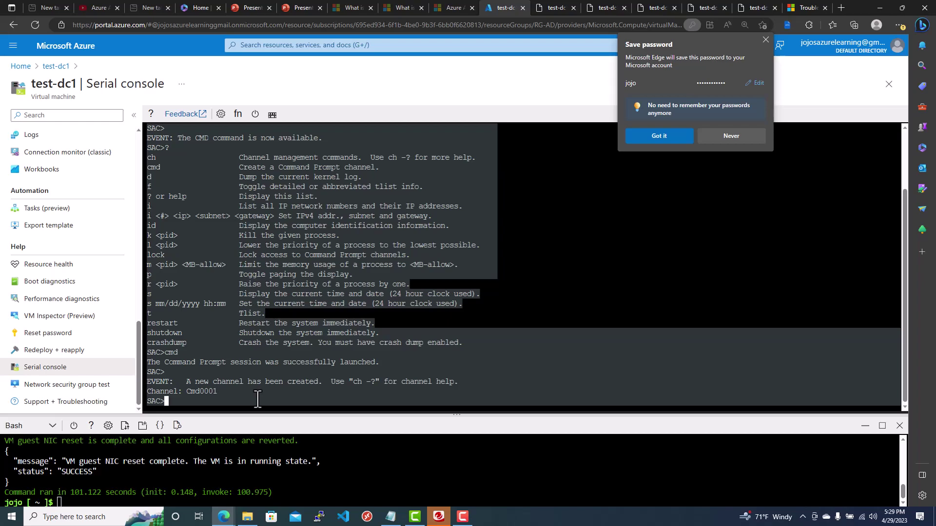
pyautogui.write('ch -si')
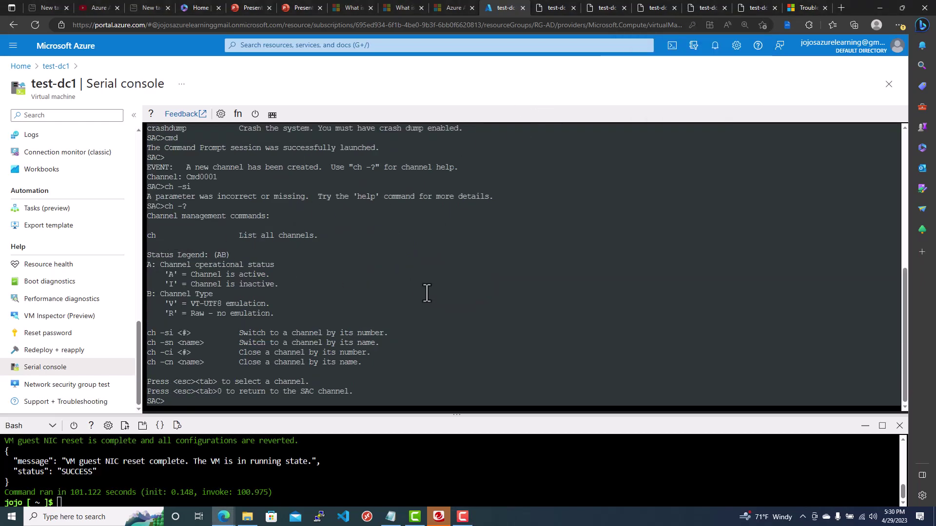
pyautogui.write('ch')
pyautogui.press('Return')
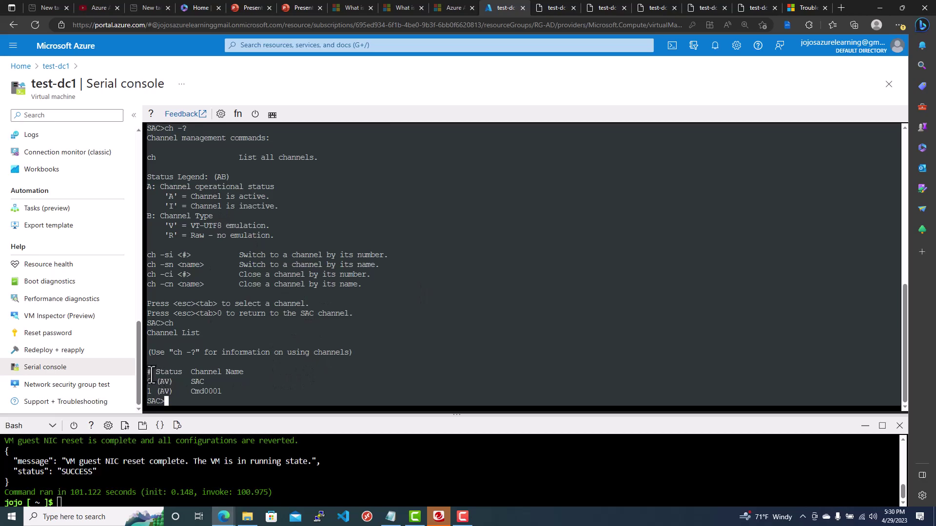
# - Switch the serial console to the Command Prompt channel with "ch -si 1" and open its login prompt
pyautogui.doubleClick(197, 382)
pyautogui.click(207, 406)
pyautogui.write('ch -si 1')
pyautogui.press('Return')
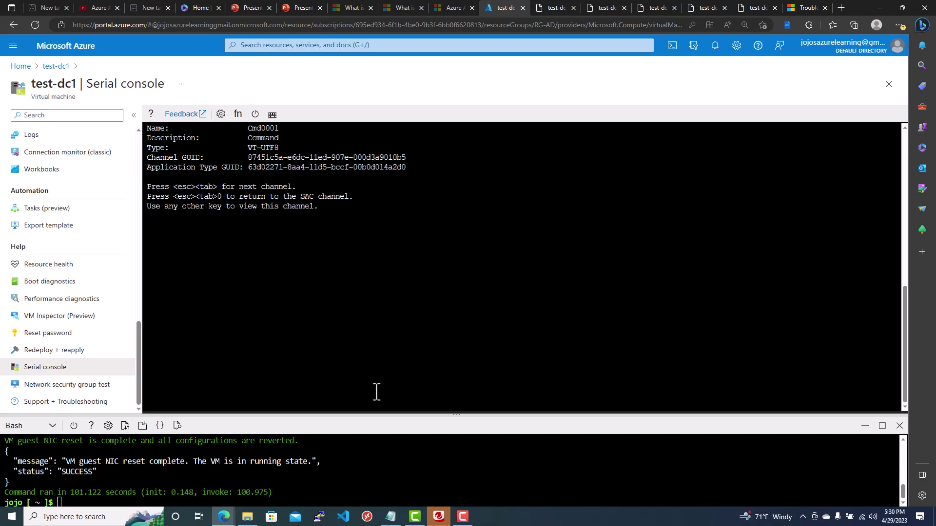
pyautogui.press('Return')
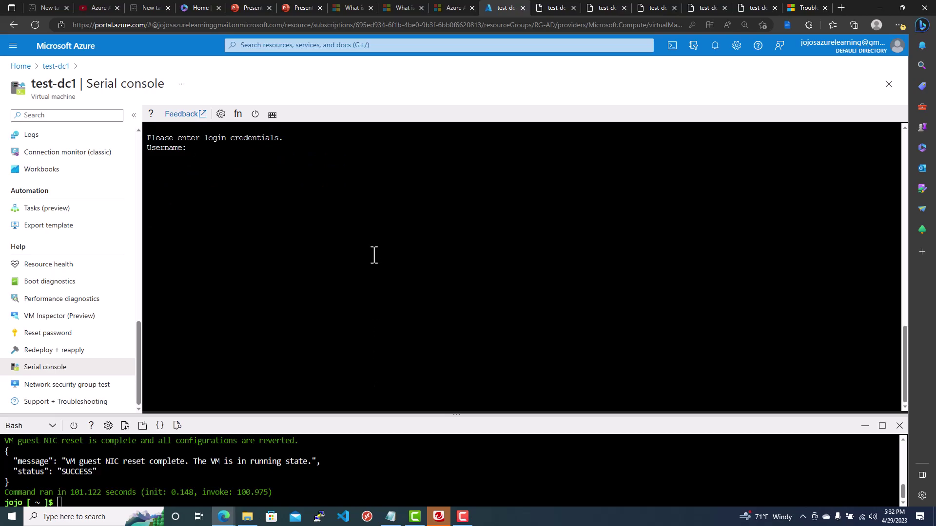
# - Log in to the Command Prompt channel with the account username, a blank domain and the account password
pyautogui.write('jojo')
pyautogui.press('Return')
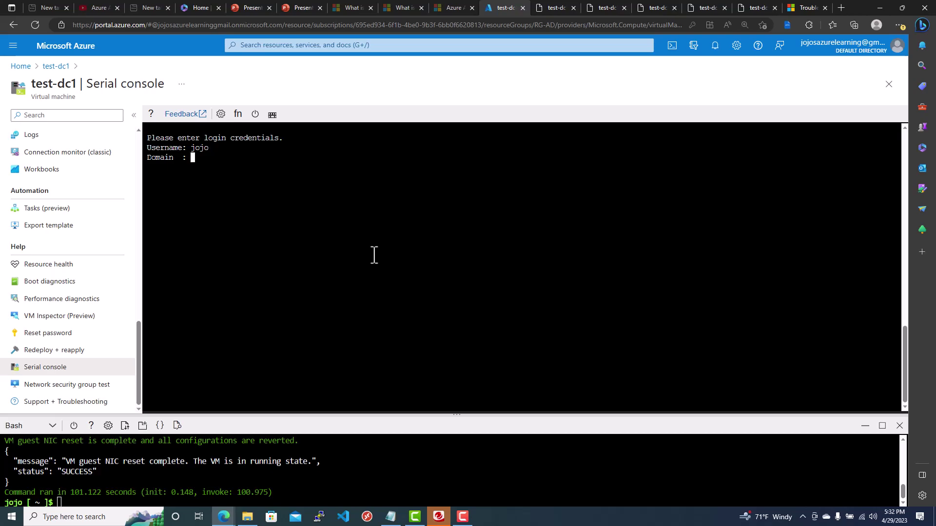
pyautogui.press('Return')
pyautogui.write('***********')
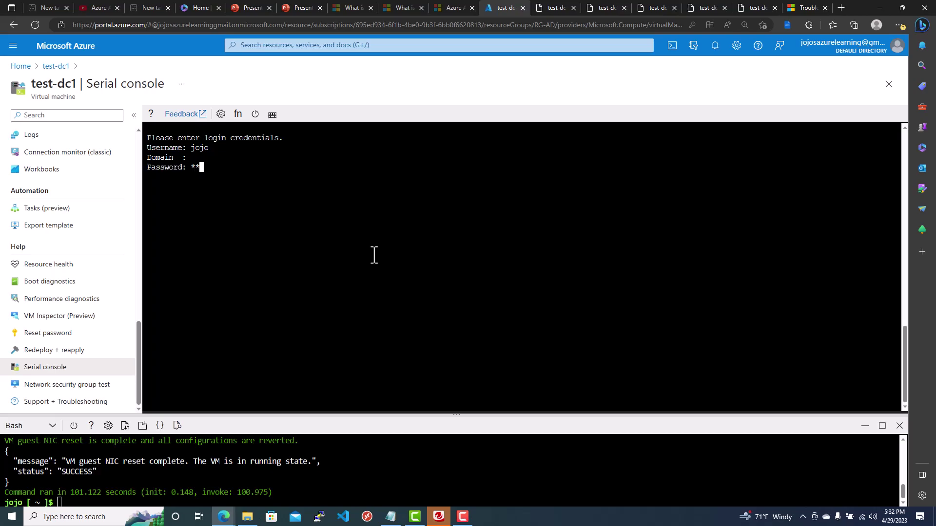
pyautogui.write('*')
pyautogui.press('Return')
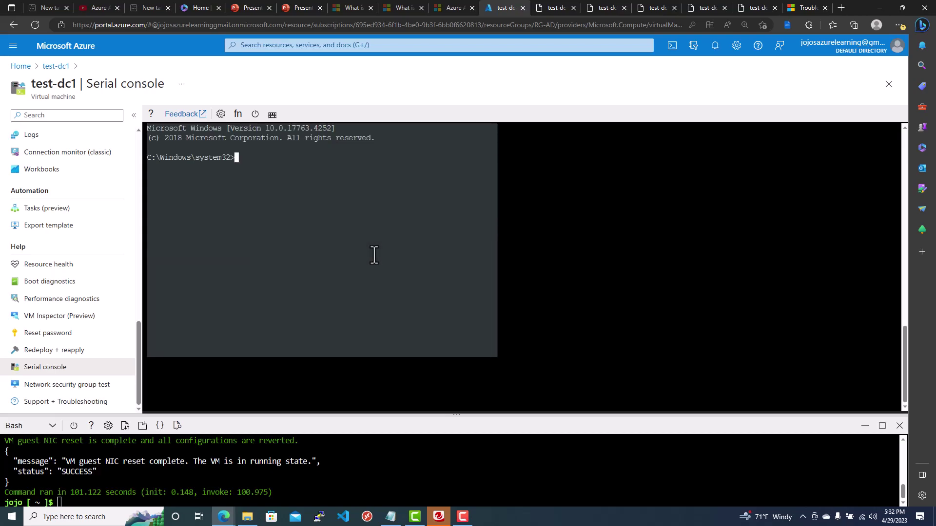
pyautogui.press('Return')
pyautogui.press('Return')
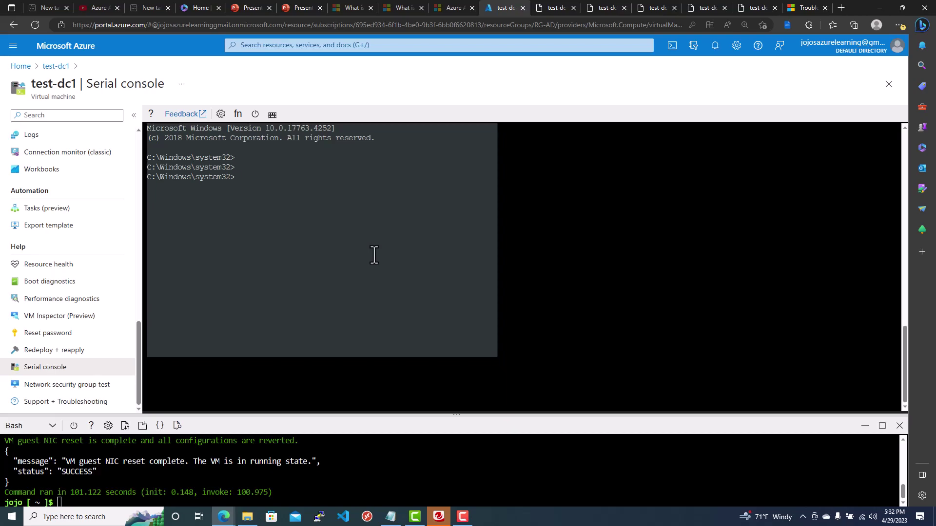
# - Change to the root of drive C with "cd \" and try to enter the temp folder
pyautogui.write('cd \\')
pyautogui.press('Return')
pyautogui.write('cd temp')
pyautogui.press('Return')
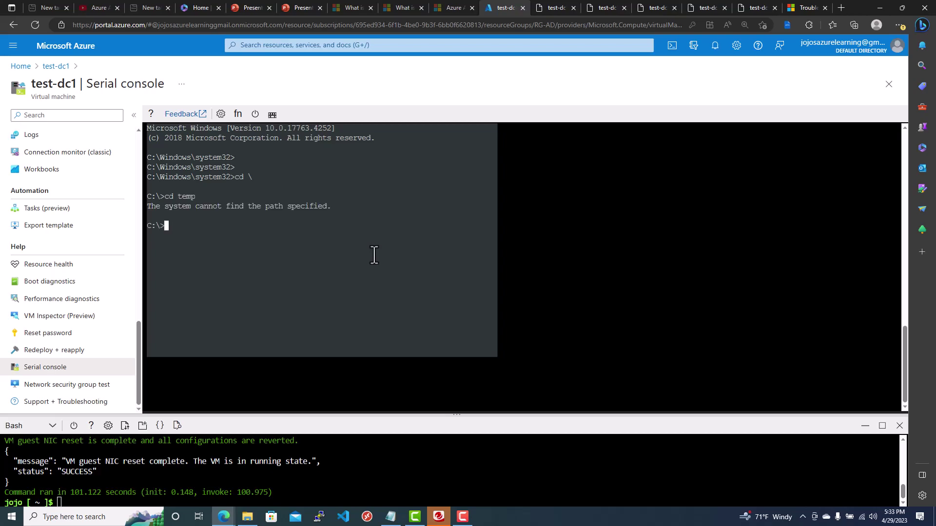
# - Try to enter the tmp folder, and list the contents of the C: root with "dir"
pyautogui.write('cd tmp')
pyautogui.press('Return')
pyautogui.write('dir')
pyautogui.press('Return')
pyautogui.write('cd userfs')
pyautogui.press('BackSpace')
pyautogui.press('BackSpace')
pyautogui.press('BackSpace')
pyautogui.press('BackSpace')
pyautogui.press('BackSpace')
pyautogui.press('BackSpace')
pyautogui.press('BackSpace')
pyautogui.press('BackSpace')
pyautogui.press('BackSpace')
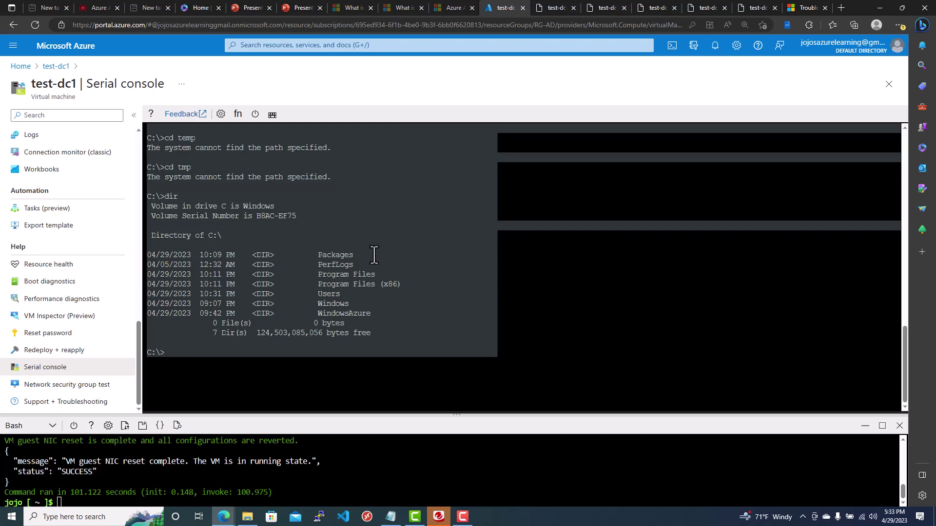
# - Change to the Program Files folder in the serial console and list its contents with "dir"
pyautogui.write('cd ')
pyautogui.write(' Pro')
pyautogui.press('BackSpace')
pyautogui.press('BackSpace')
pyautogui.press('BackSpace')
pyautogui.write('p')
pyautogui.press('Tab')
pyautogui.press('Tab')
pyautogui.press('Tab')
pyautogui.press('Return')
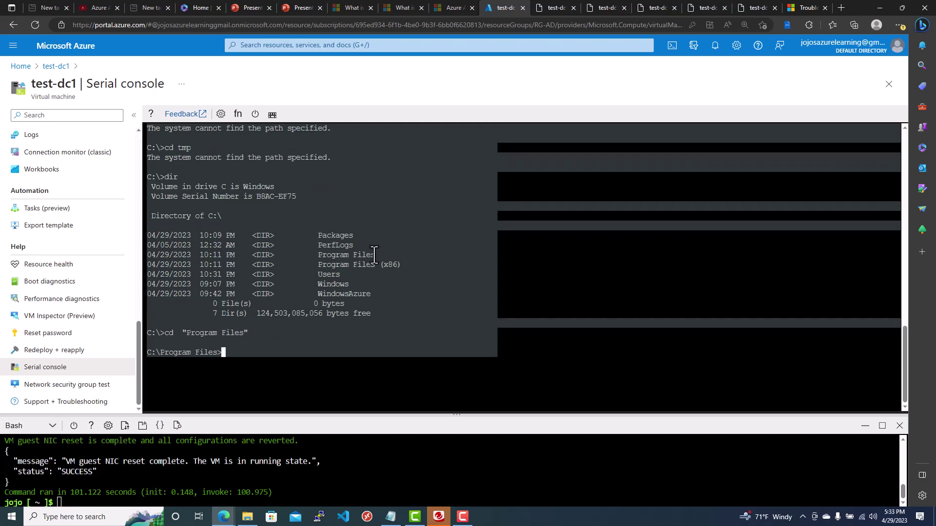
pyautogui.write('dir')
pyautogui.press('Return')
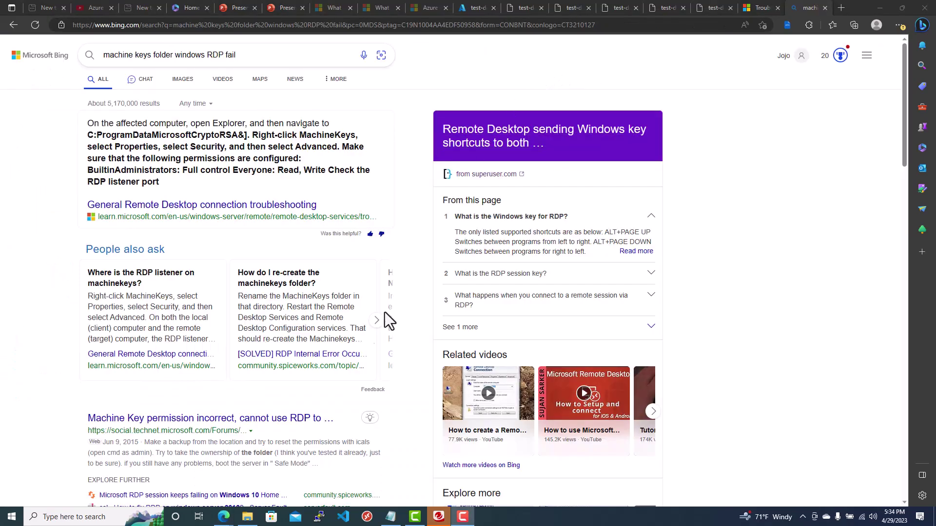
# - Open the TechNet thread about incorrect Machine Key permissions and copy the path C:\ProgramData\Microsoft\Crypto\RSA\ from the answer
pyautogui.click(264, 419)
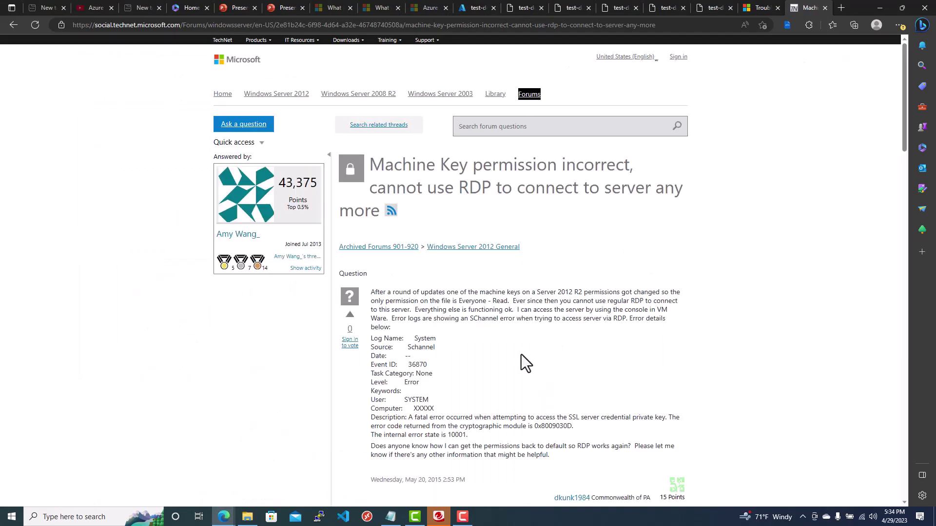
pyautogui.scroll(-4, 483, 351)
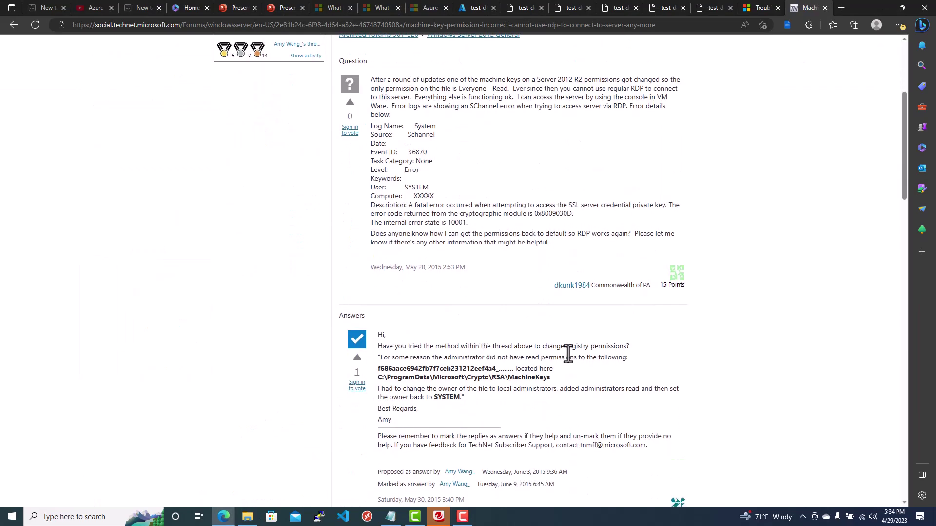
pyautogui.scroll(-3, 569, 353)
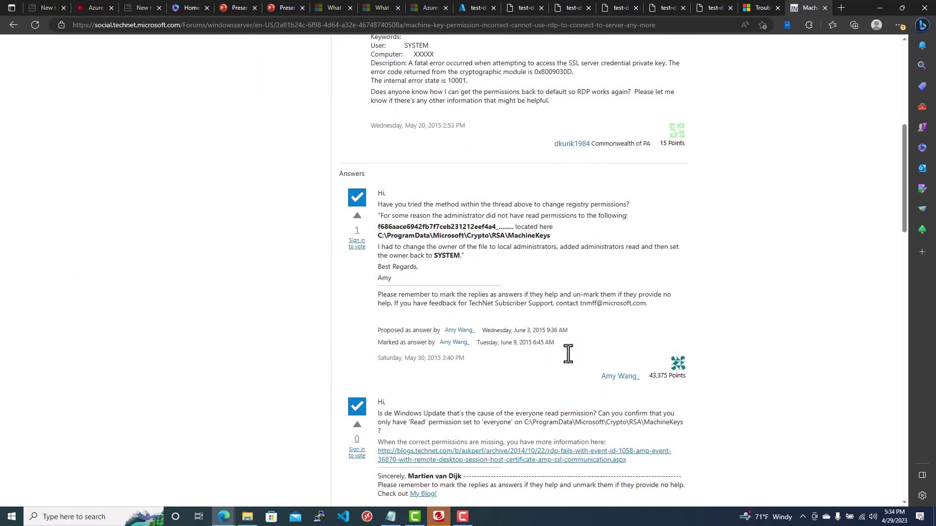
pyautogui.moveTo(378, 236); pyautogui.dragTo(507, 237)
pyautogui.rightClick(489, 236)
pyautogui.click(511, 246)
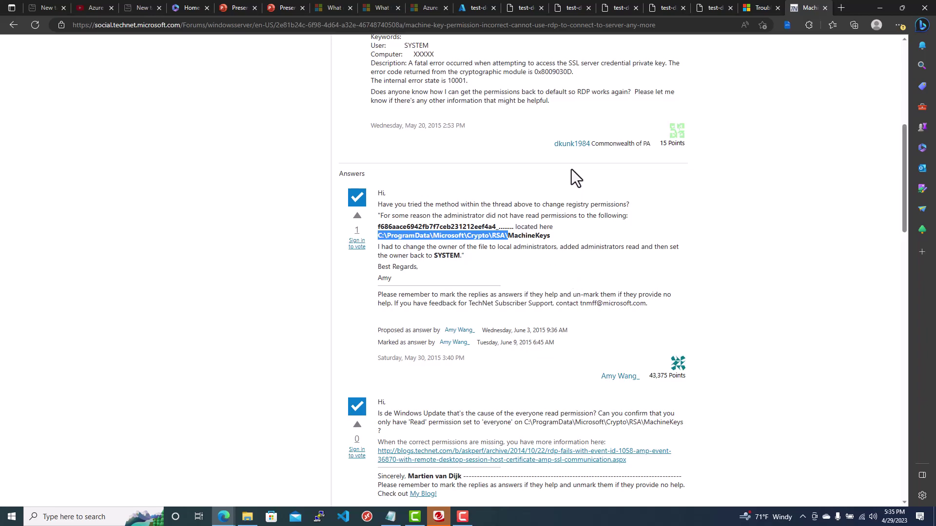
# - Return to the test-dc1 serial console, change to C:\ProgramData\Microsoft\Crypto\RSA\ using the copied path and list its contents
pyautogui.click(469, 6)
pyautogui.click(311, 352)
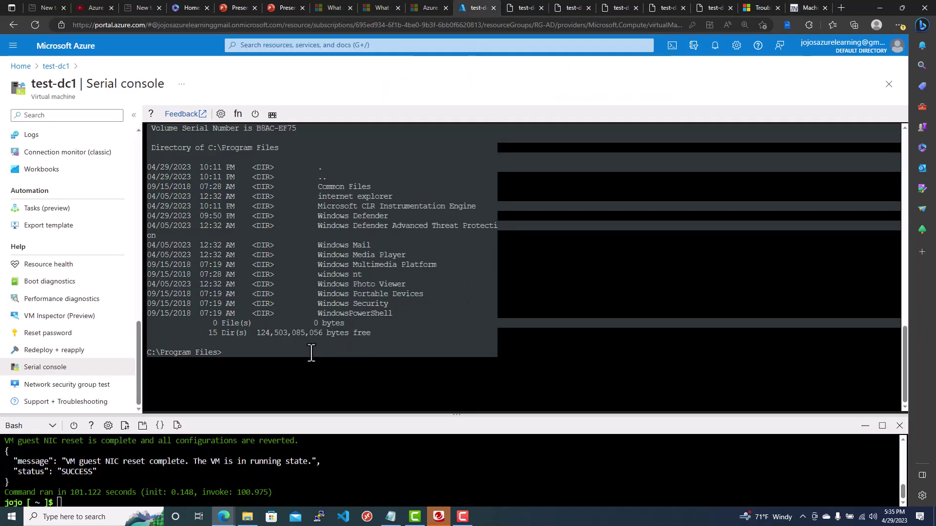
pyautogui.write('cd')
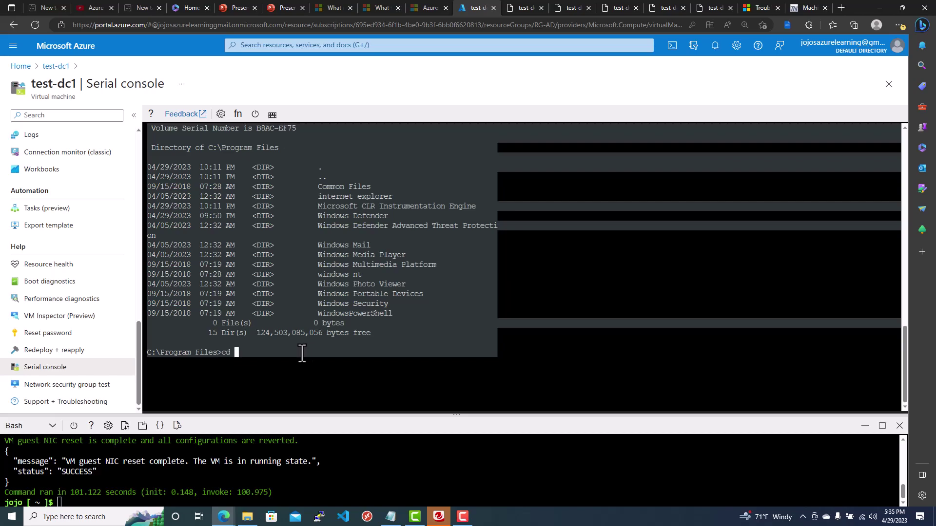
pyautogui.rightClick(303, 353)
pyautogui.click(332, 238)
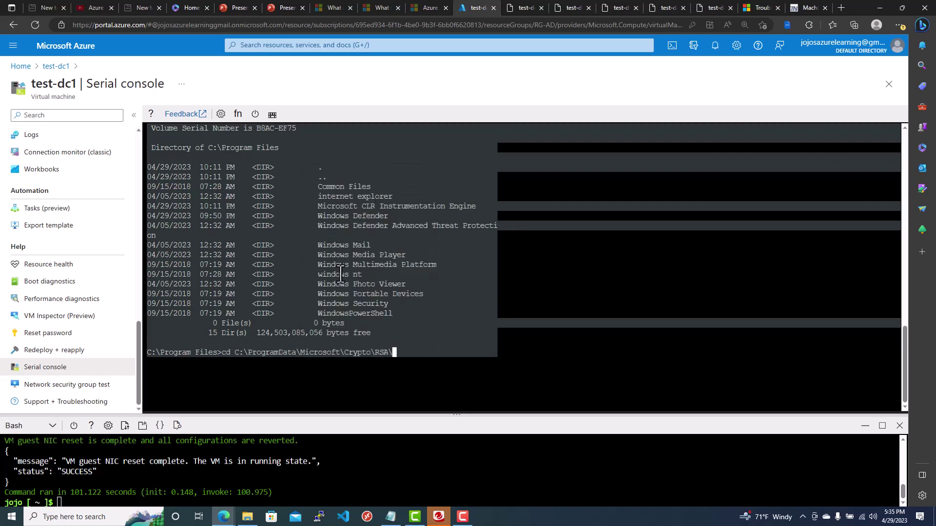
pyautogui.press('Return')
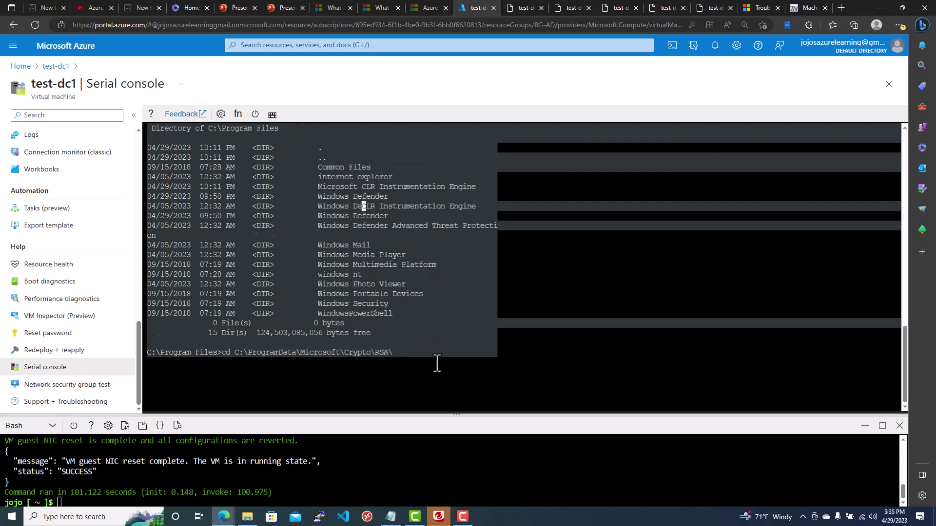
pyautogui.write('dir')
pyautogui.press('Return')
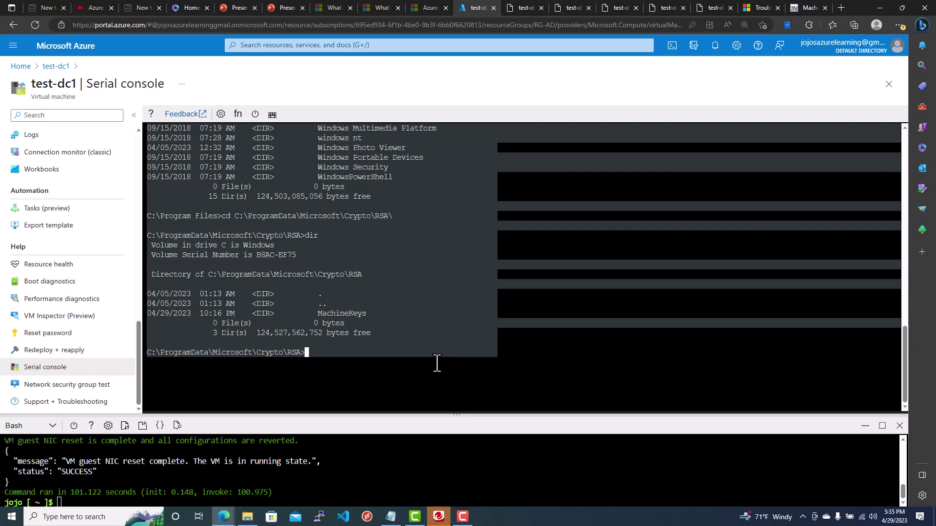
# - Enter the MachineKeys folder and list its contents with "dir"
pyautogui.write('cd Mach')
pyautogui.press('Tab')
pyautogui.press('Return')
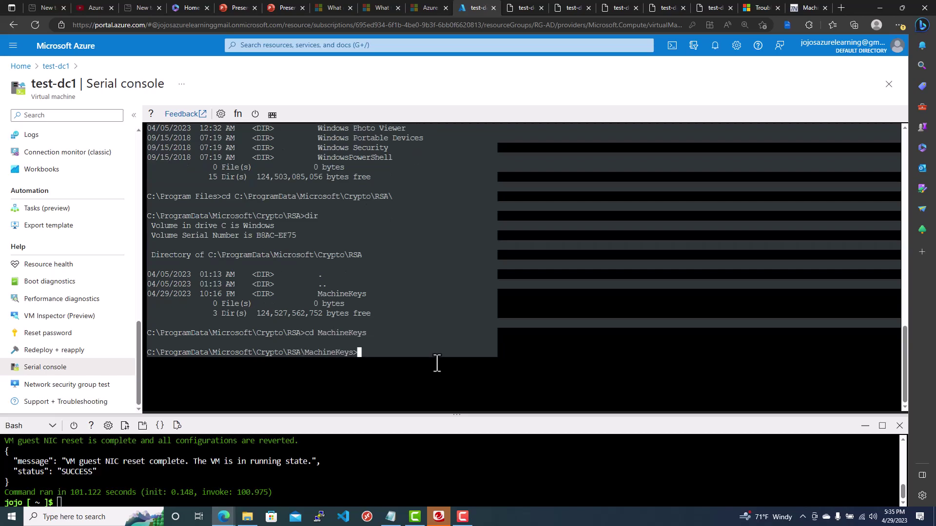
pyautogui.write('dir')
pyautogui.press('Return')
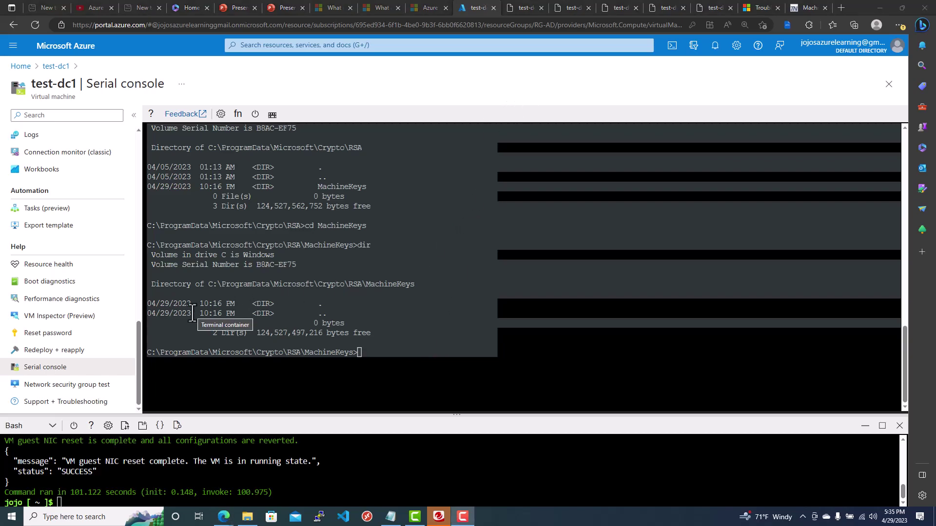
# - Run the network security group test on test-dc1 for inbound RDP from my IP address, TCP port 3389
pyautogui.click(82, 389)
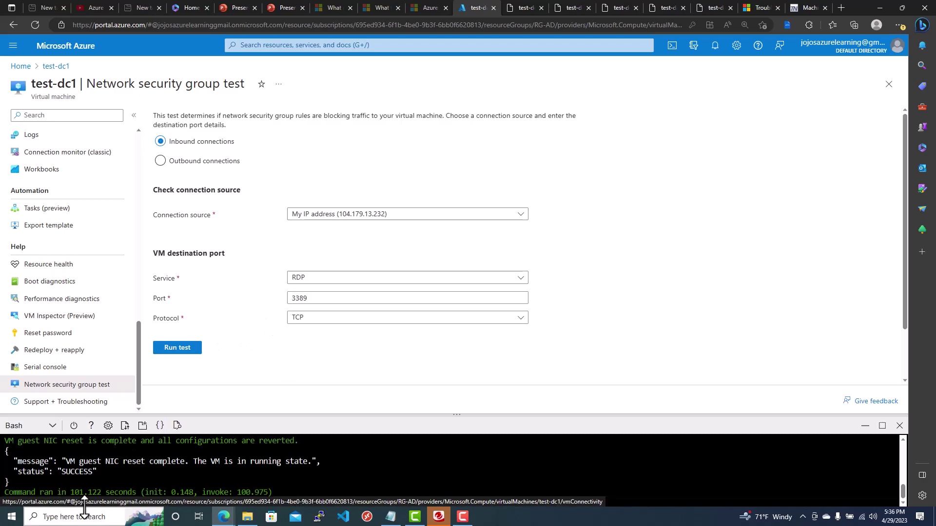
pyautogui.click(178, 348)
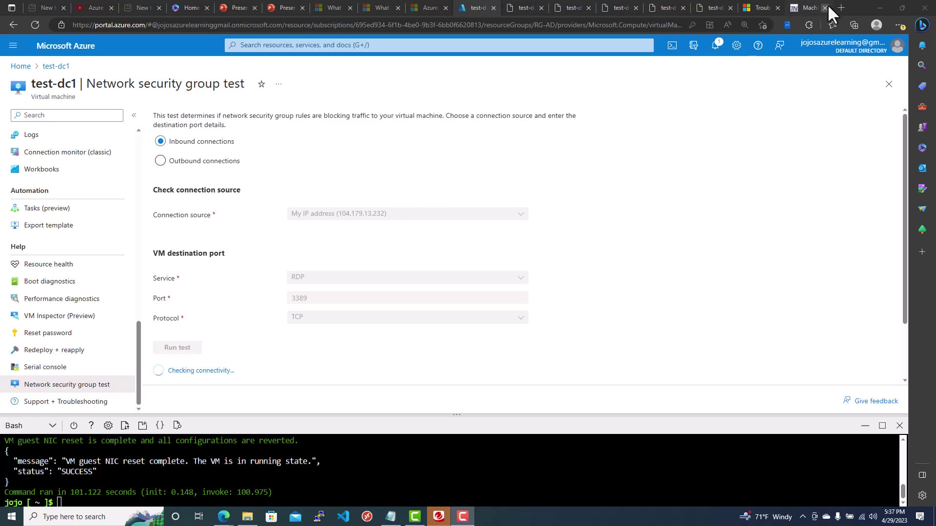
# - Look up the computer's public IP address on whatismyip.com in a new browser tab
pyautogui.click(841, 7)
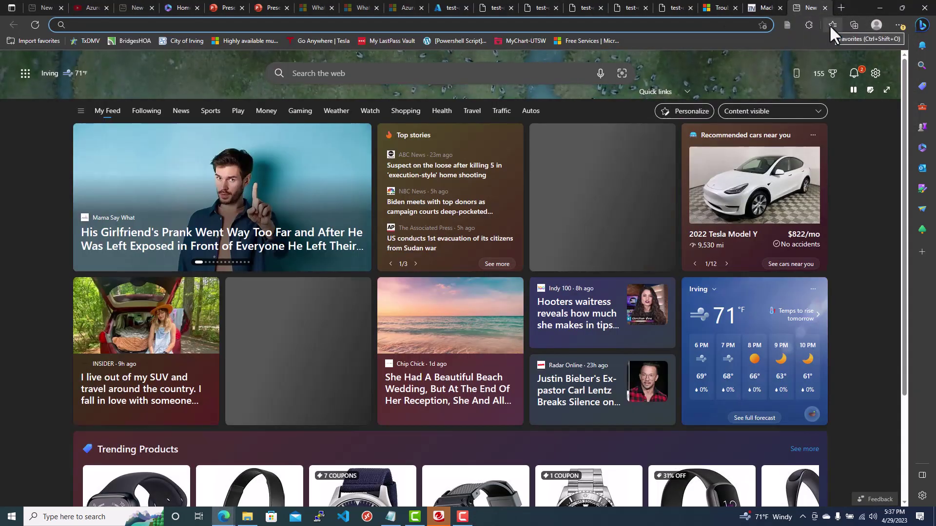
pyautogui.write('what')
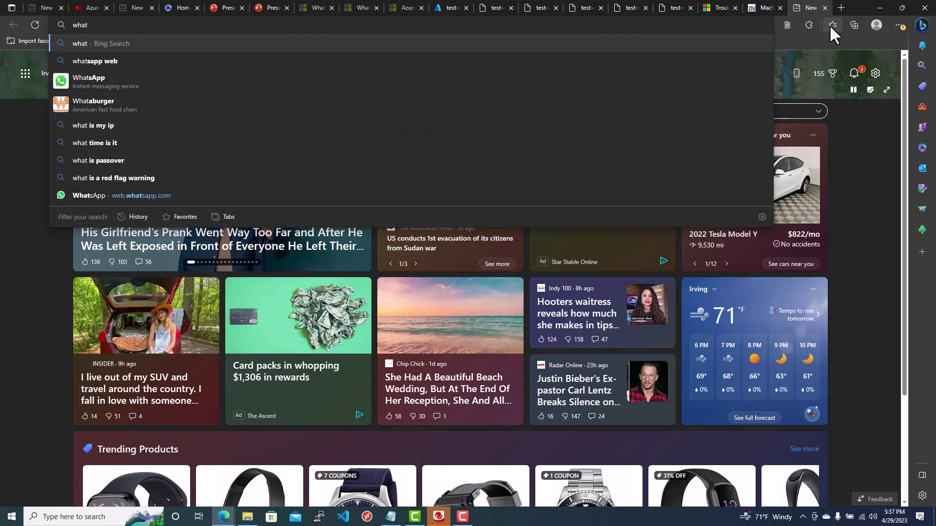
pyautogui.write('ismyip.c')
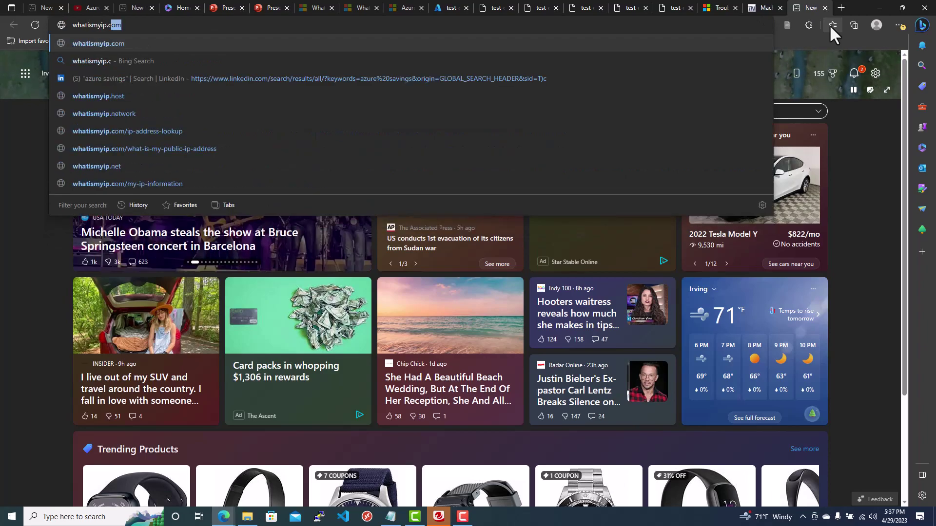
pyautogui.press('Return')
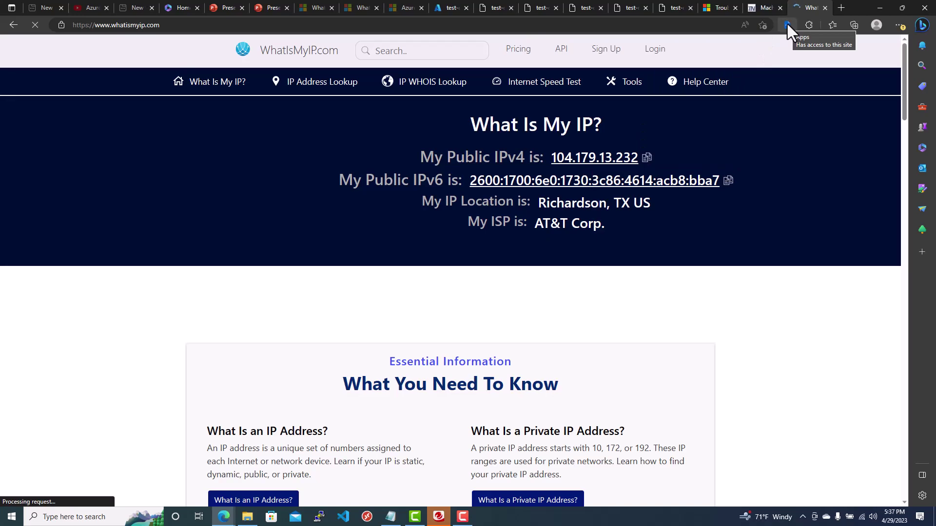
# - Return to the network security group test and review its traffic results and connection settings
pyautogui.click(445, 7)
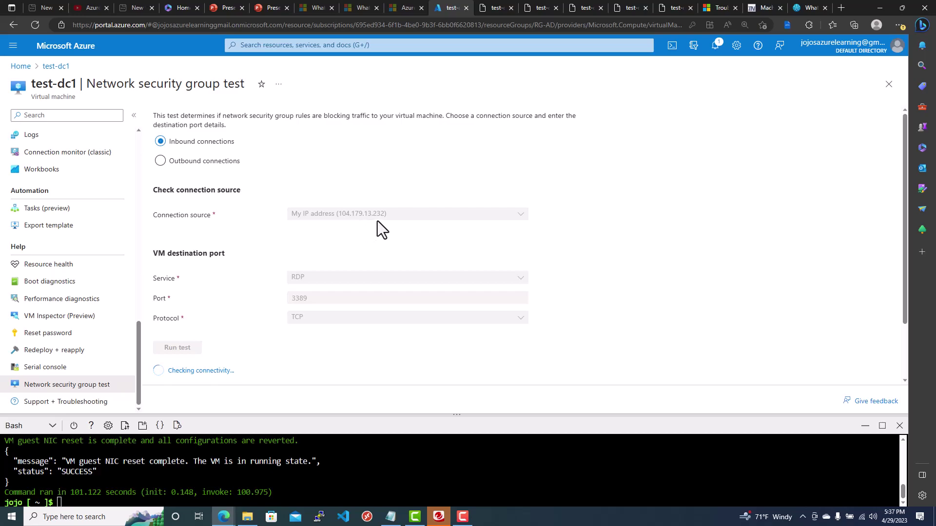
pyautogui.scroll(-5, 588, 282)
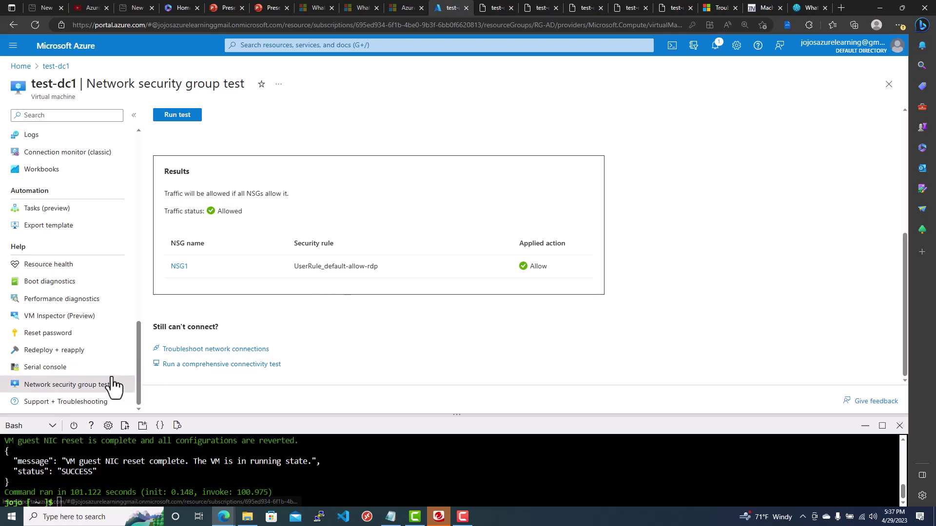
pyautogui.scroll(5, 364, 227)
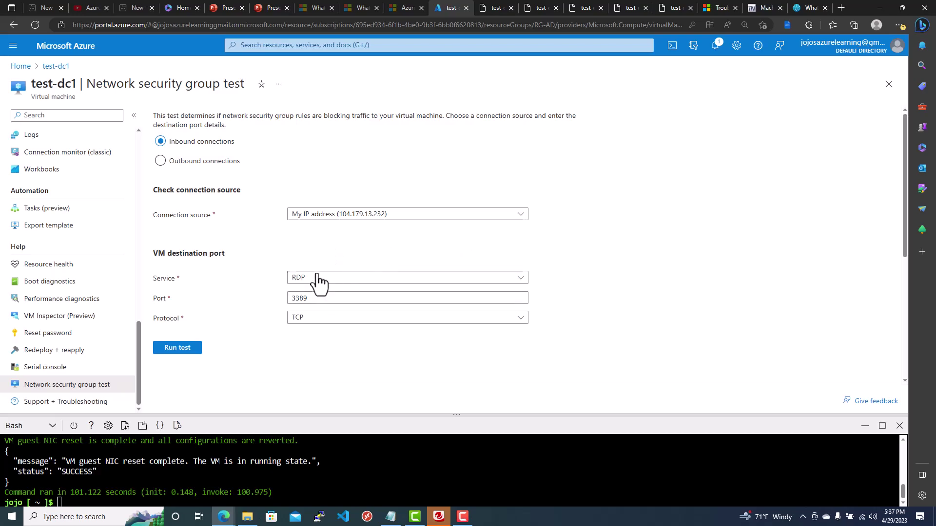
# - Open the default-allow-rdp inbound rule in test-dc1's networking settings and change its source to IP Addresses
pyautogui.scroll(10, 87, 254)
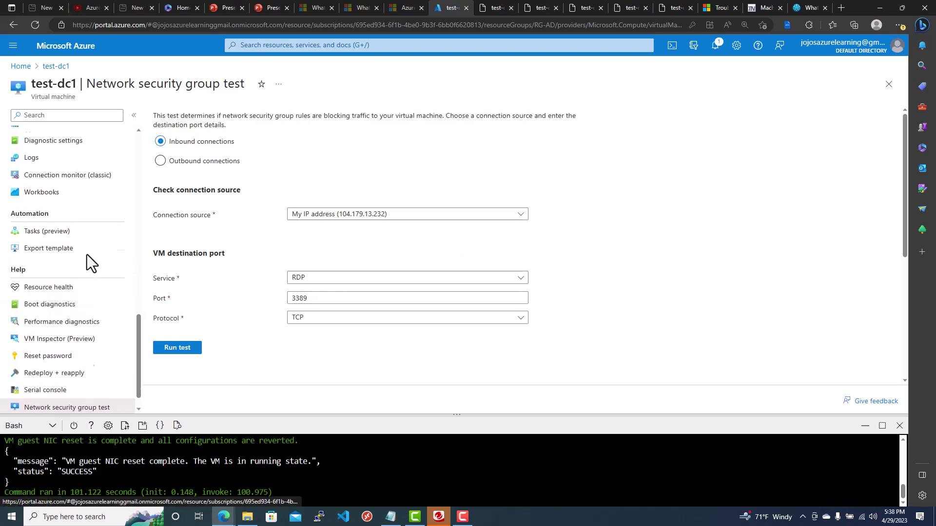
pyautogui.scroll(3, 87, 254)
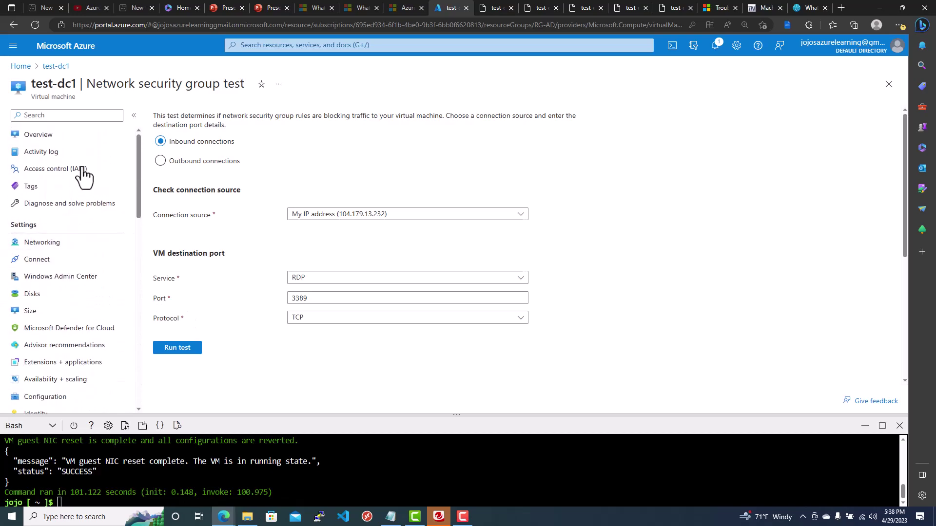
pyautogui.click(68, 244)
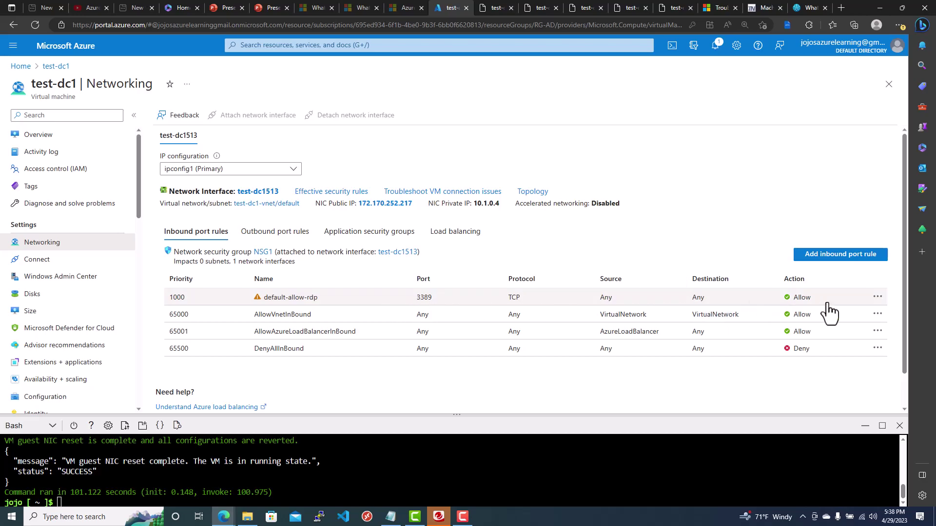
pyautogui.click(860, 299)
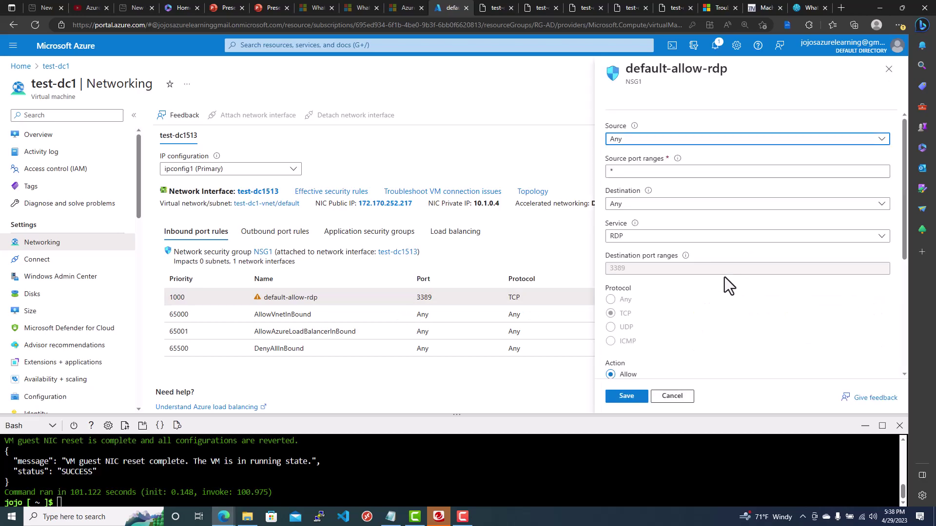
pyautogui.click(882, 144)
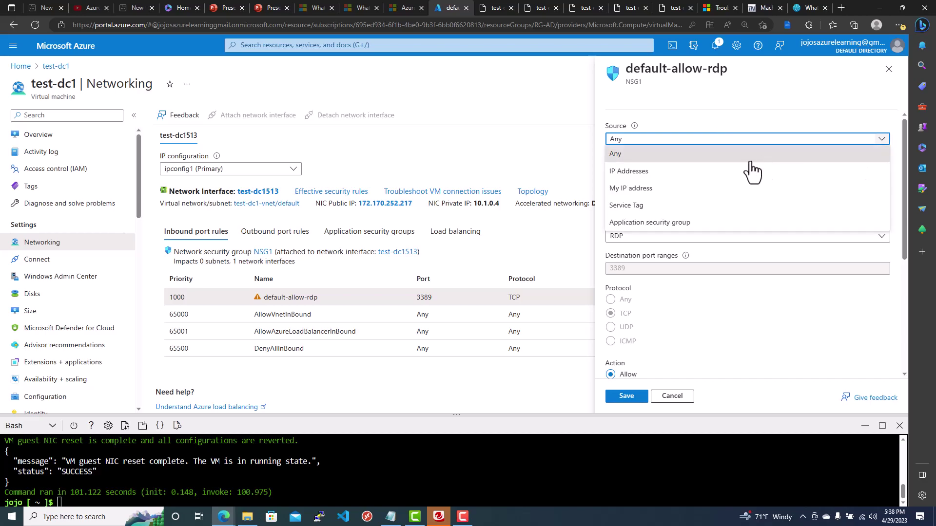
pyautogui.click(643, 176)
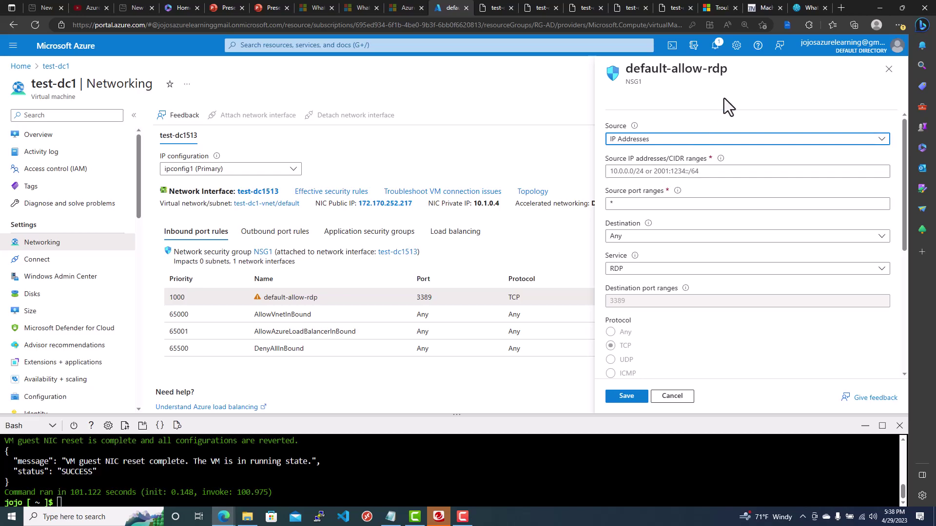
# - Copy the public IPv4 address from WhatIsMyIP and paste it as the rule's source IP address
pyautogui.click(808, 7)
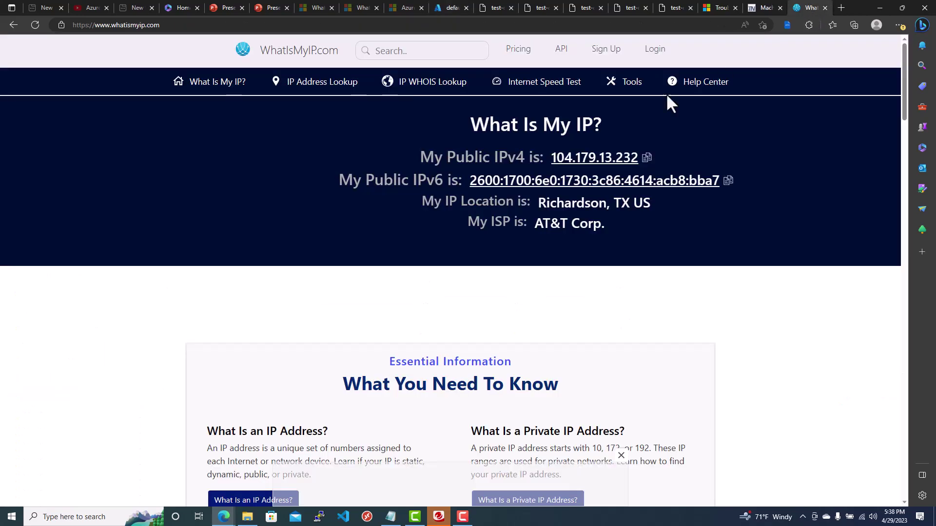
pyautogui.click(645, 158)
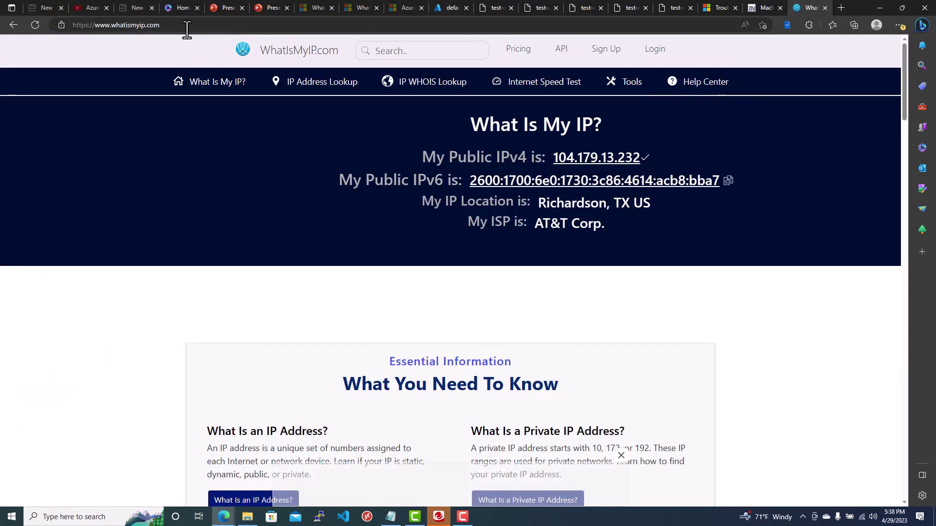
pyautogui.click(449, 7)
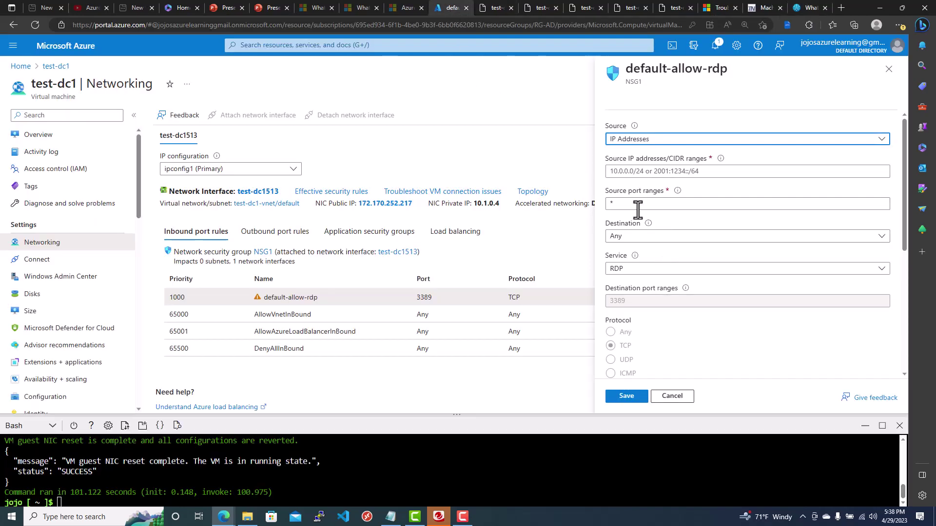
pyautogui.click(653, 171)
pyautogui.rightClick(644, 171)
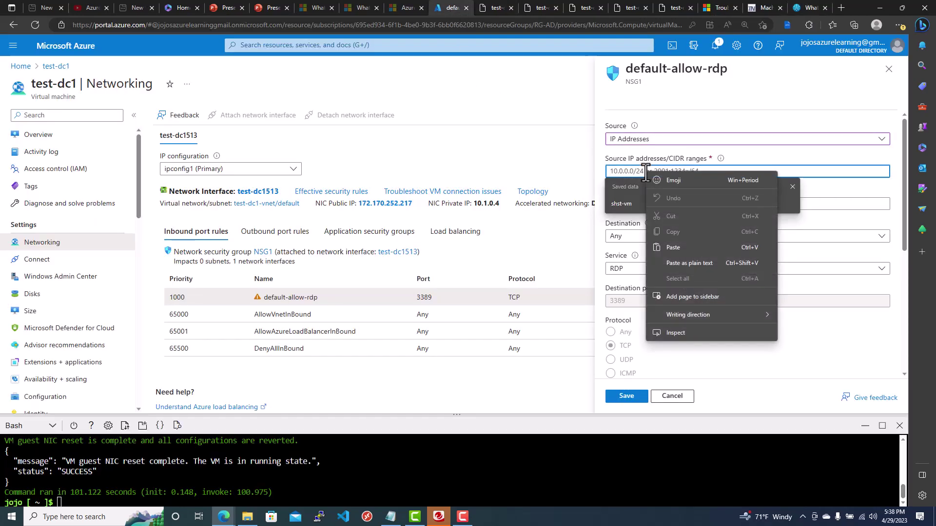
pyautogui.click(677, 245)
# - Change the rule's source IP address to 104.179.13.231 and save the rule
pyautogui.press('BackSpace')
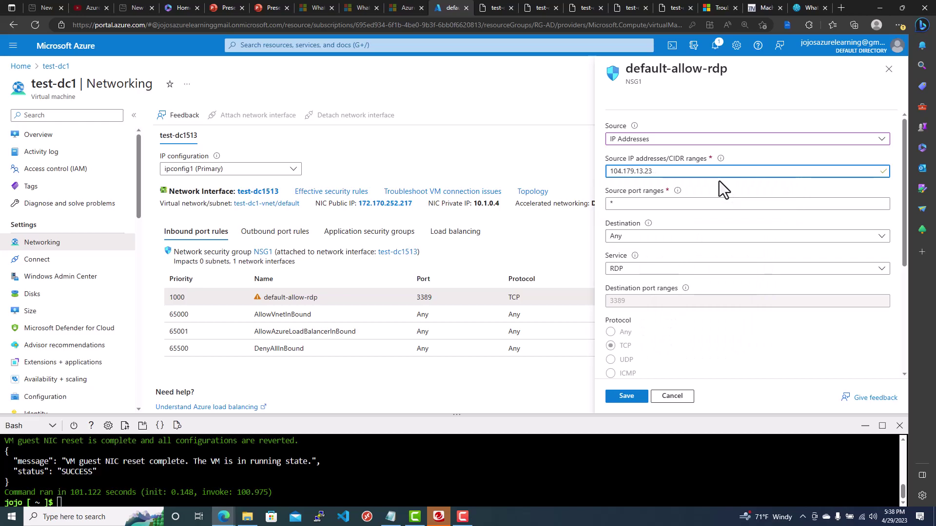
pyautogui.write('1')
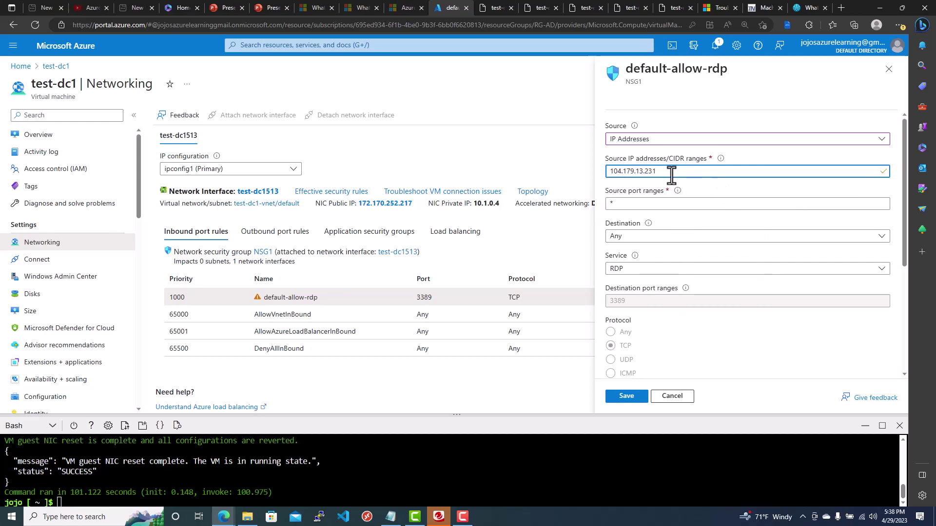
pyautogui.click(630, 399)
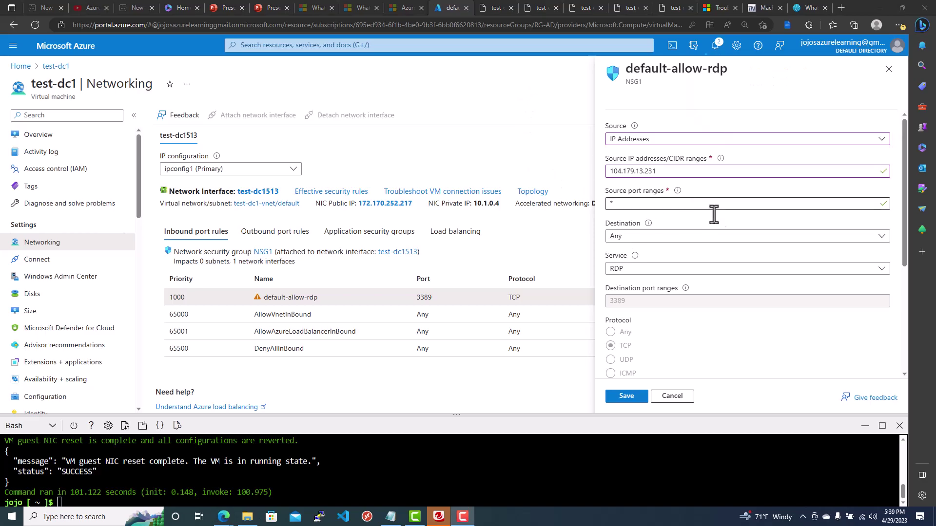
# - Check the portal notifications for the rule update, and review the network security group test's result and connection source for test-dc1
pyautogui.click(715, 49)
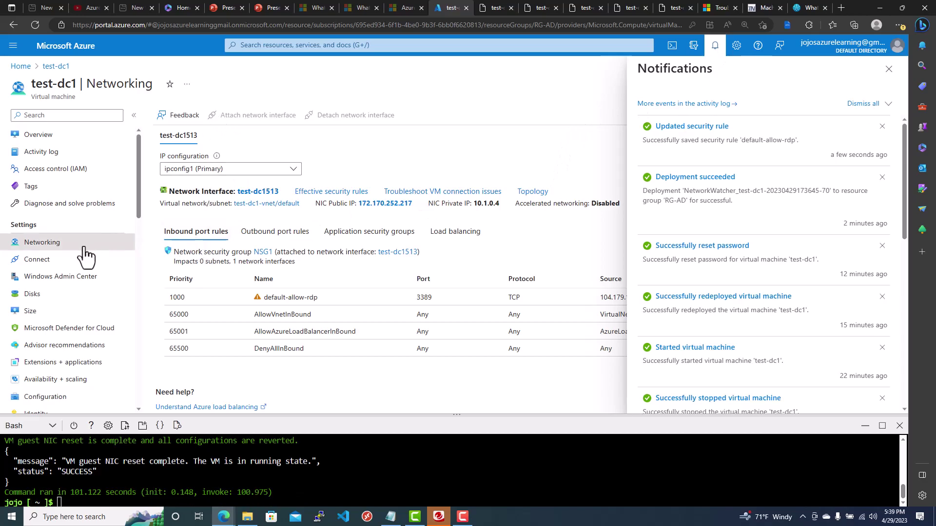
pyautogui.click(888, 69)
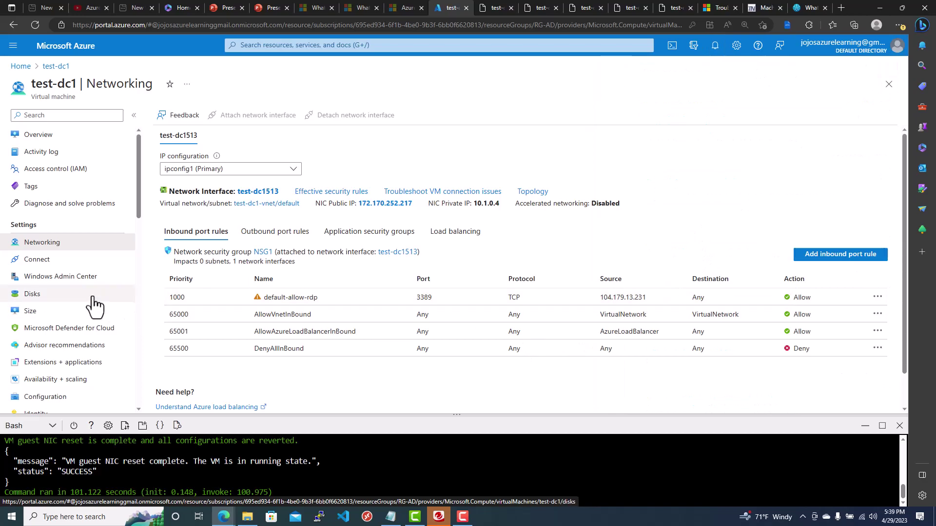
pyautogui.scroll(-8, 95, 306)
pyautogui.scroll(-5, 100, 327)
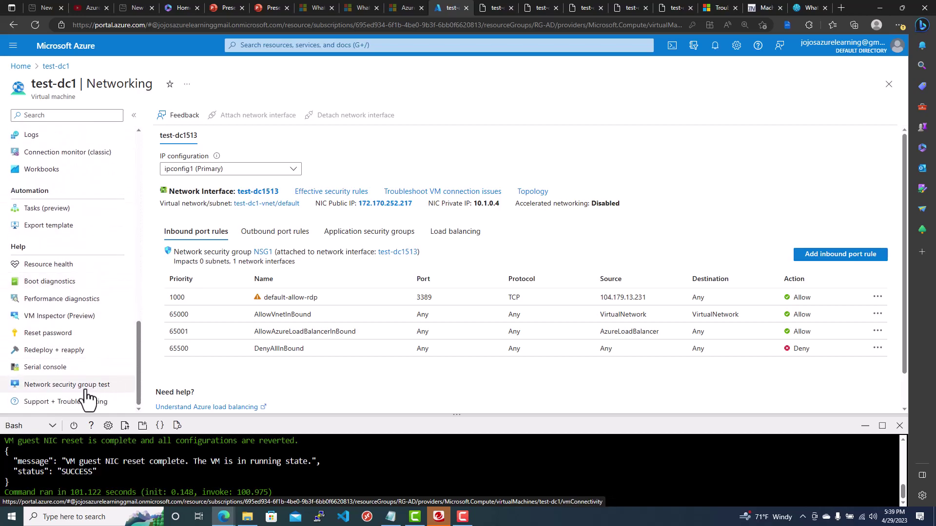
pyautogui.click(59, 385)
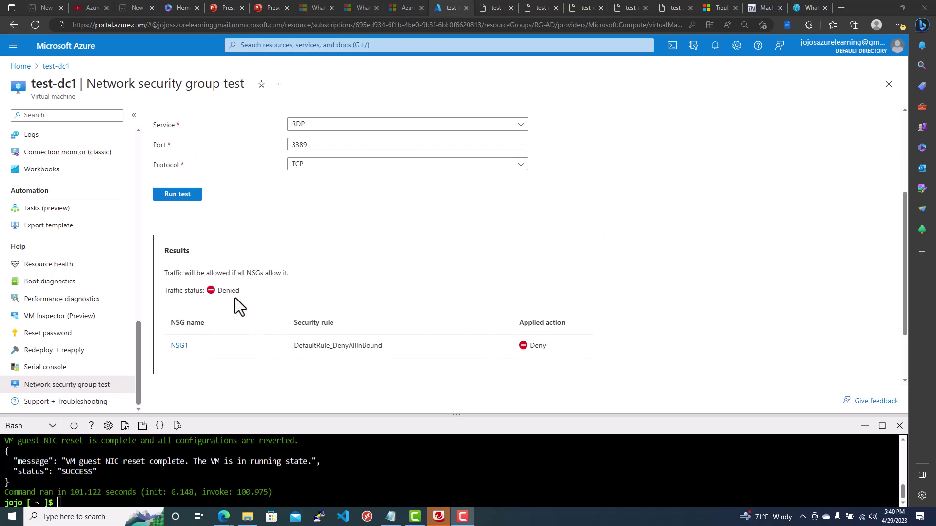
pyautogui.scroll(3, 235, 297)
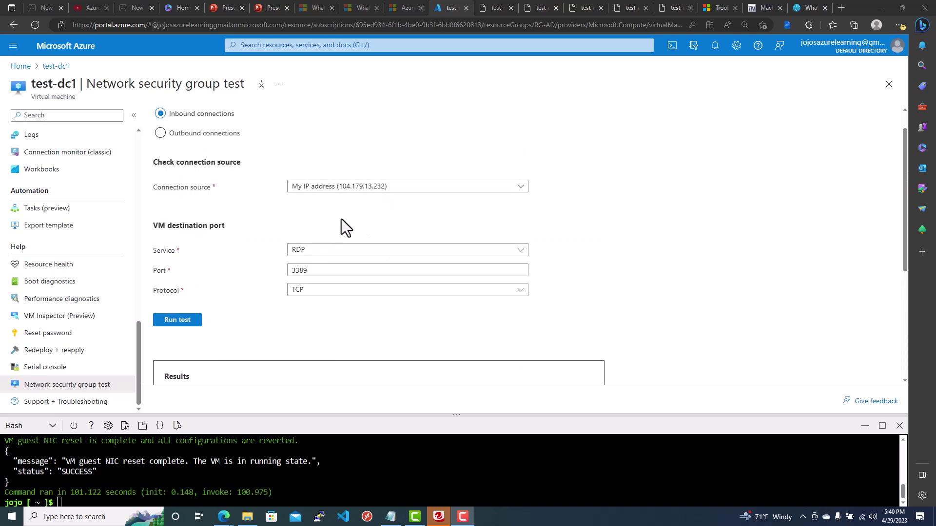
pyautogui.scroll(1, 274, 215)
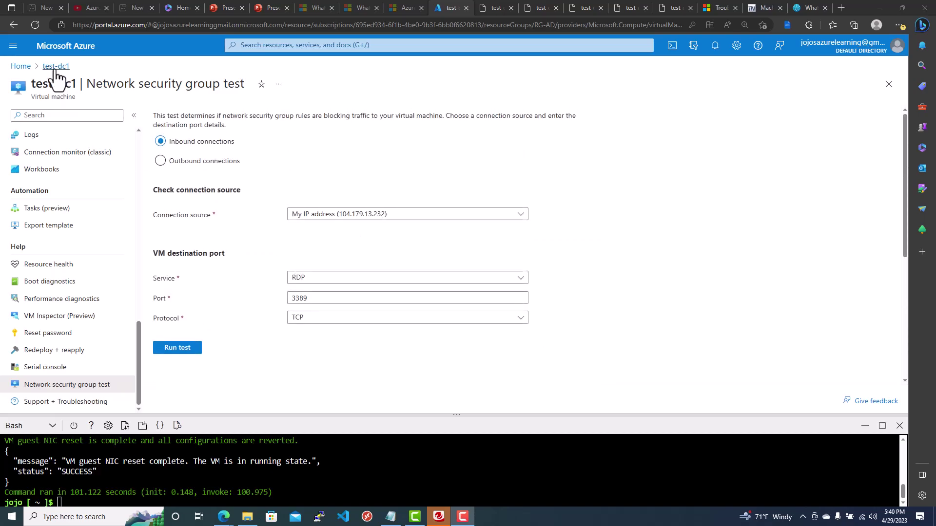
pyautogui.scroll(4, 72, 170)
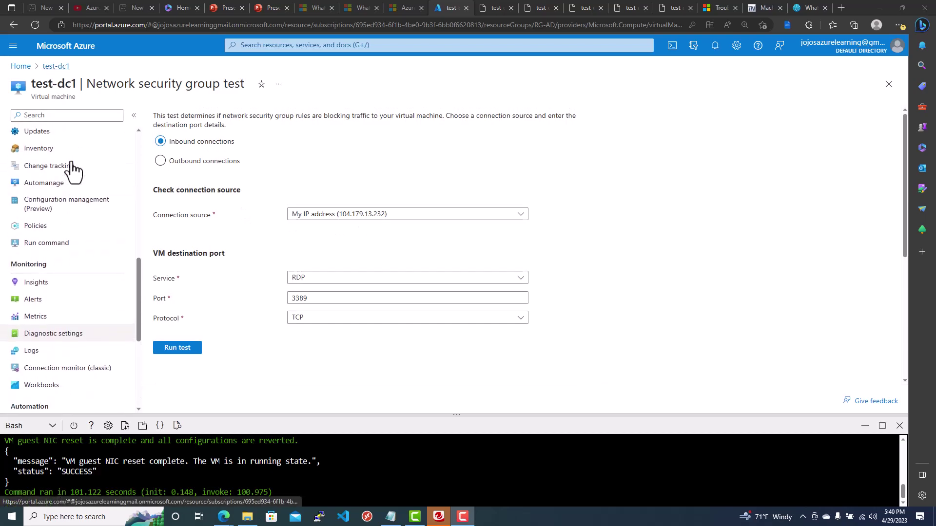
pyautogui.scroll(4, 69, 300)
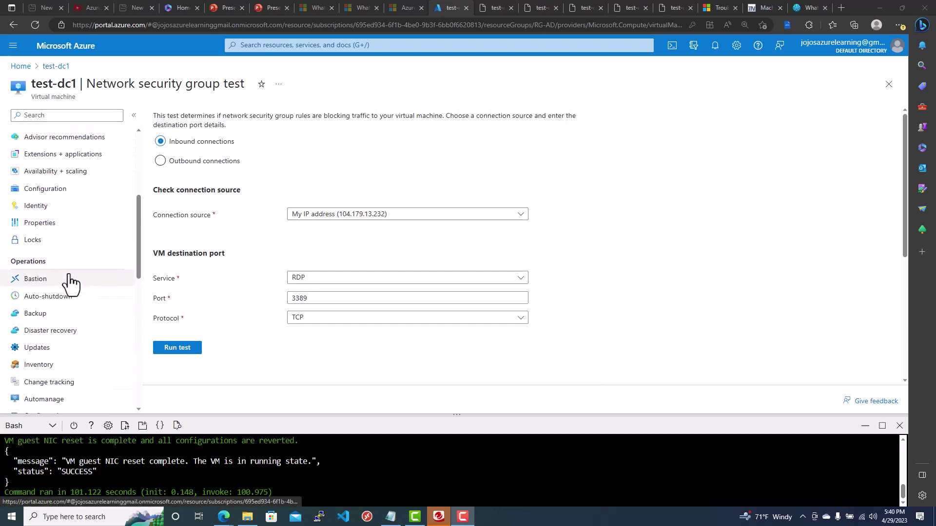
pyautogui.scroll(4, 68, 275)
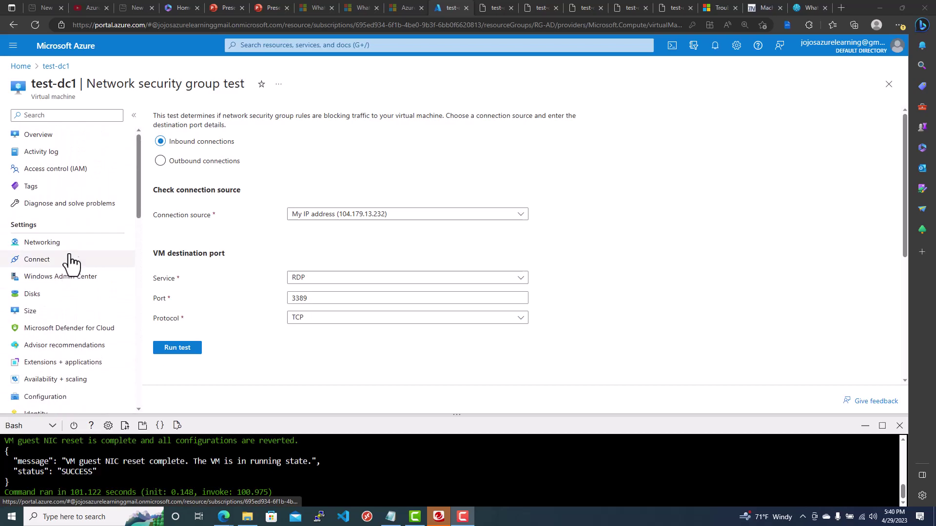
pyautogui.click(66, 240)
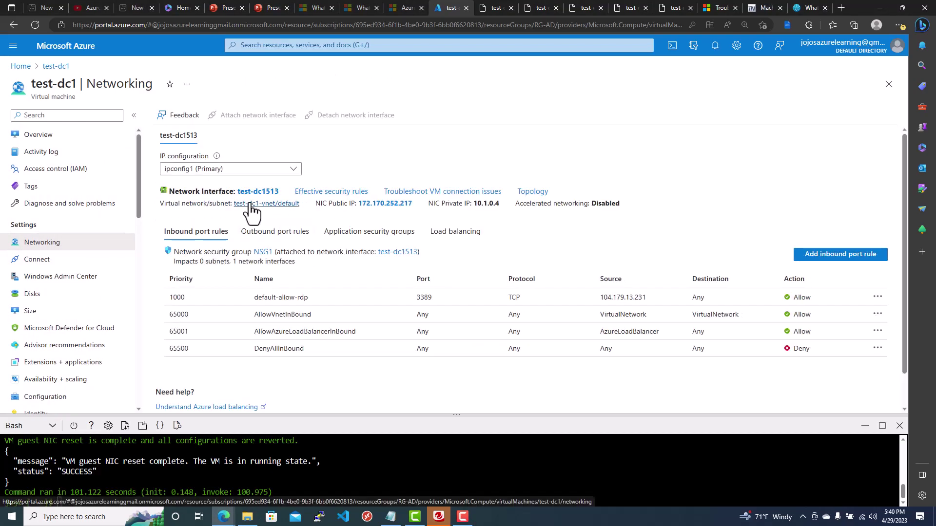
pyautogui.click(634, 300)
pyautogui.click(677, 171)
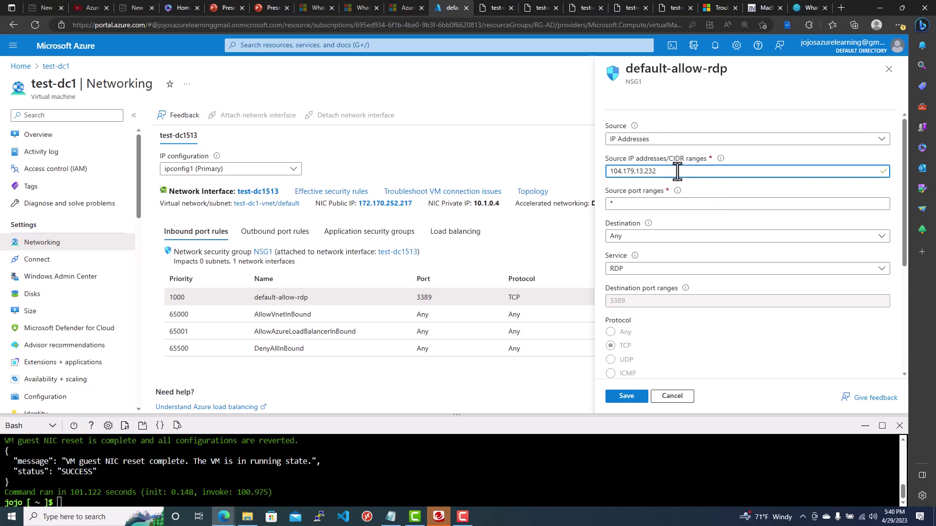
pyautogui.click(626, 396)
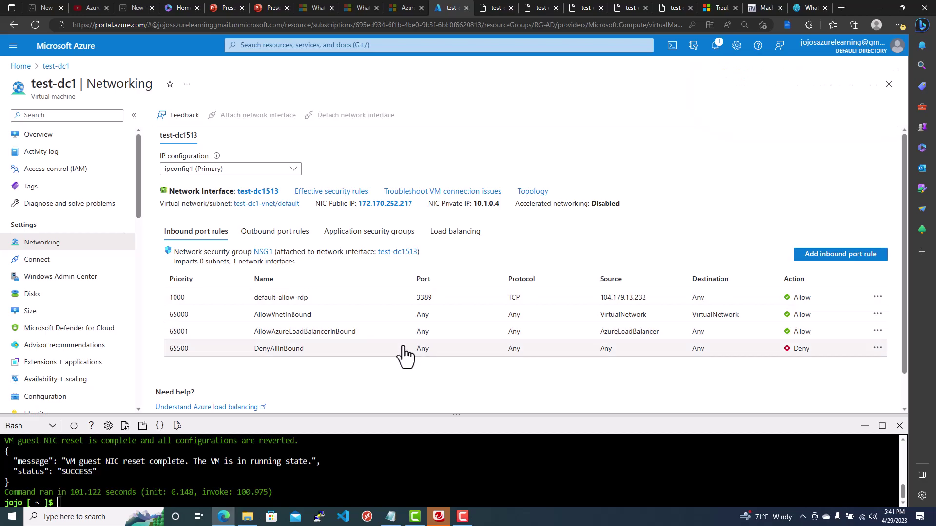
# - Go from test-dc1's Connection monitor (classic) to the new Network Watcher Connection Monitor and start creating a monitor
pyautogui.scroll(-2, 130, 309)
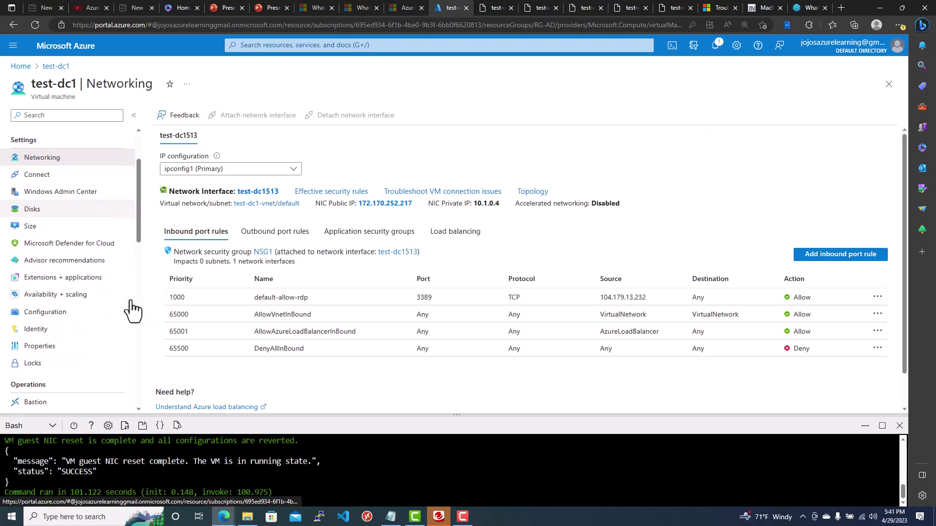
pyautogui.scroll(2, 116, 315)
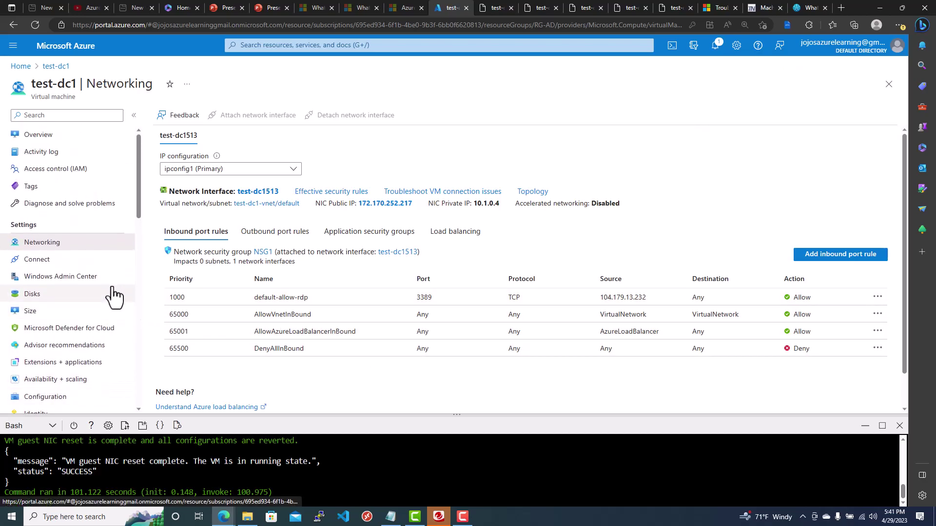
pyautogui.scroll(-3, 112, 294)
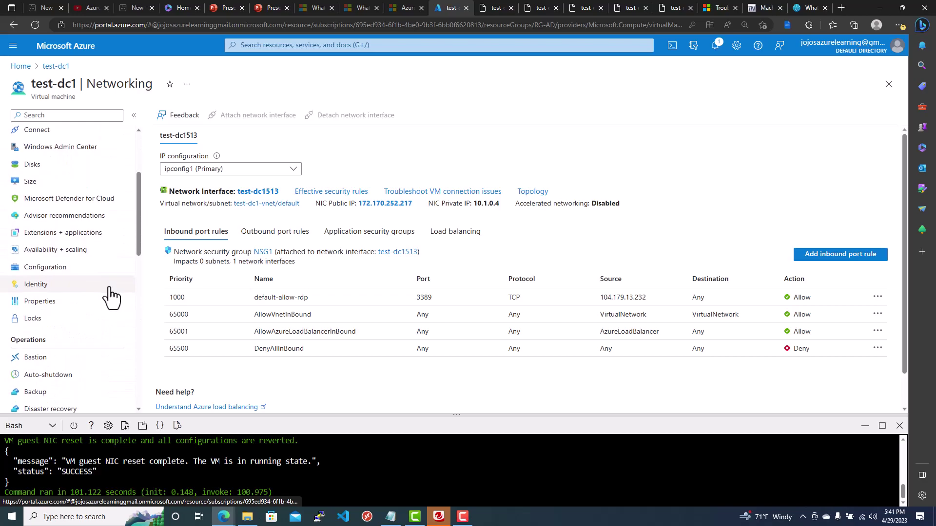
pyautogui.scroll(-3, 111, 297)
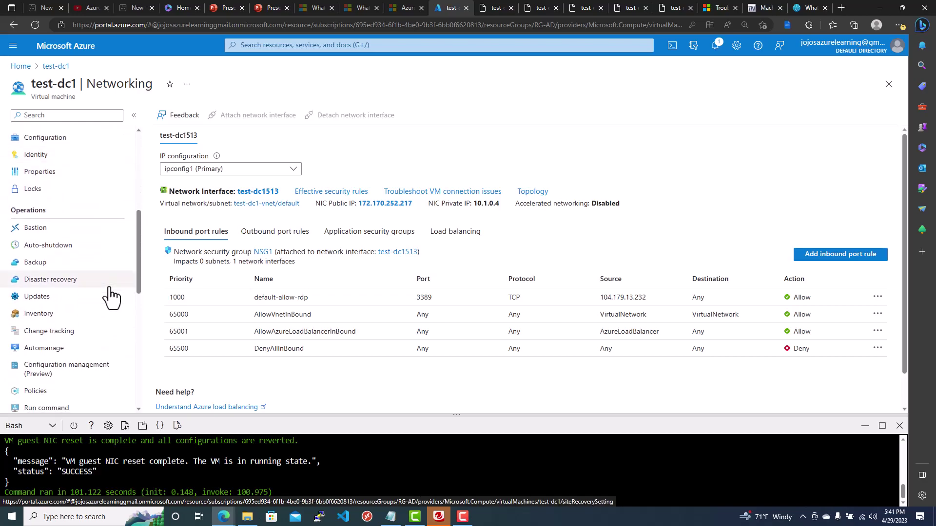
pyautogui.scroll(-4, 111, 297)
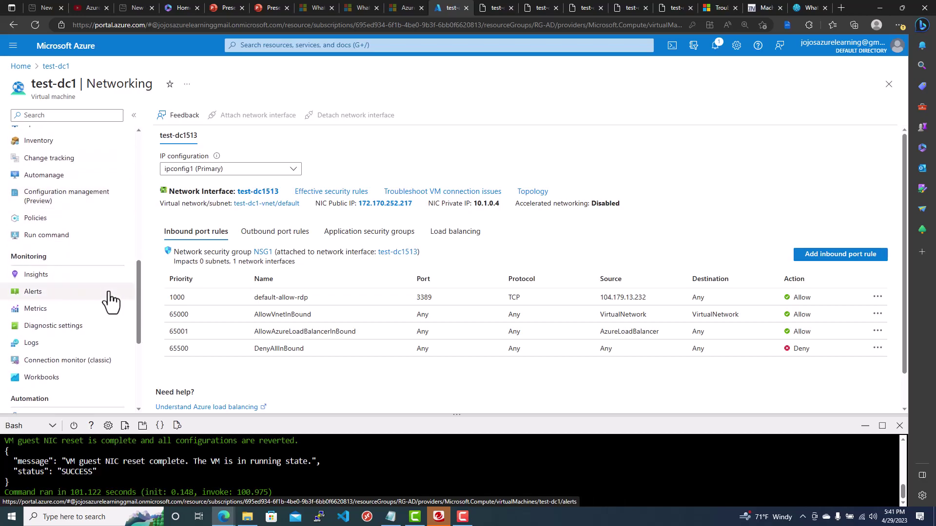
pyautogui.scroll(-2, 111, 302)
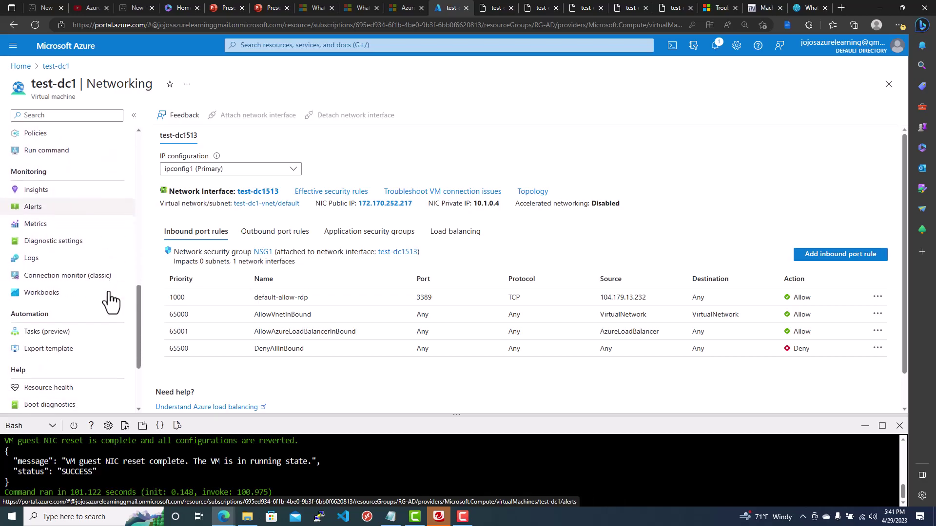
pyautogui.click(89, 275)
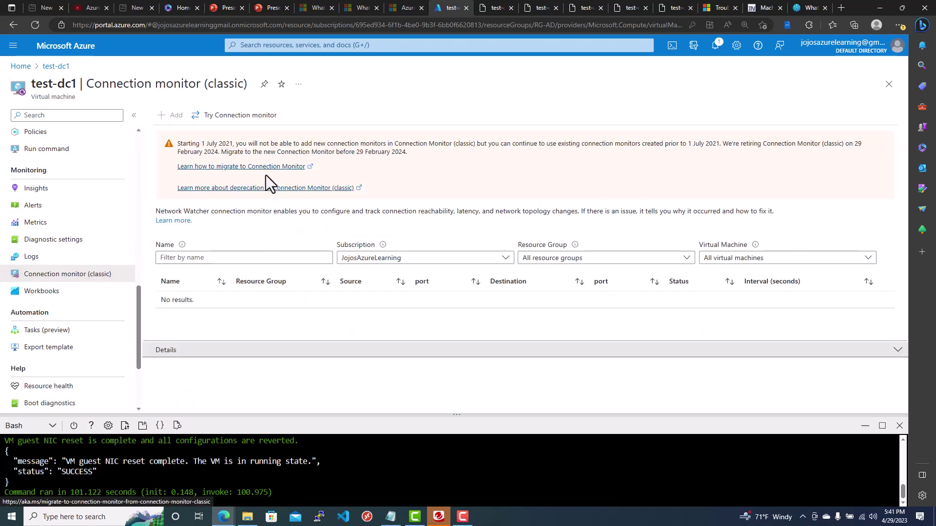
pyautogui.click(254, 128)
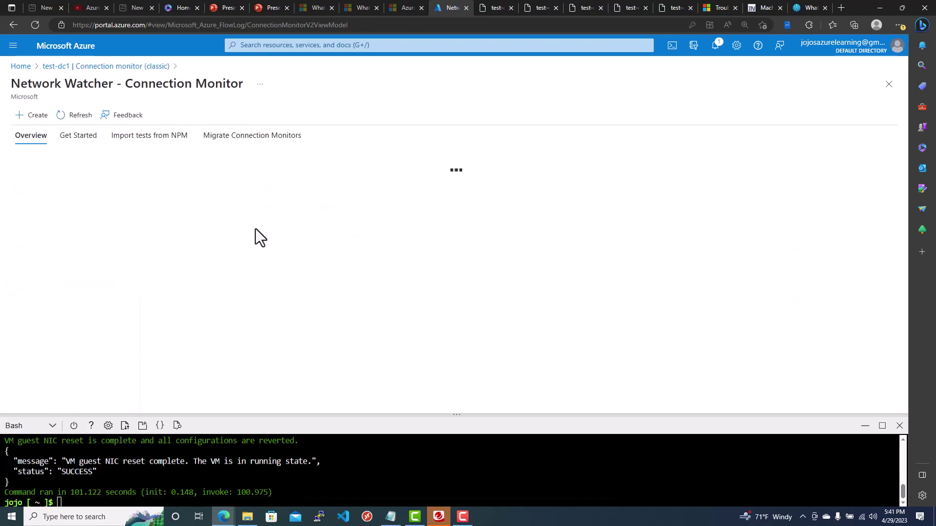
pyautogui.click(32, 116)
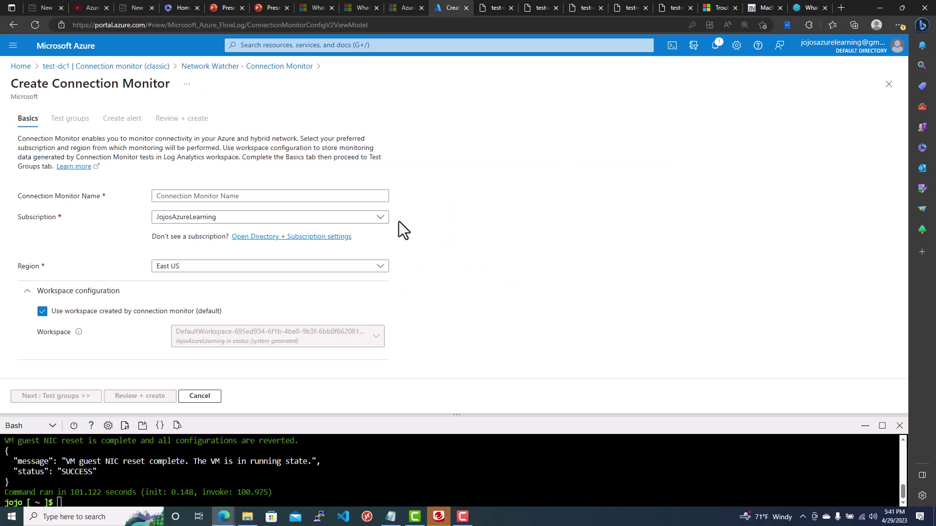
pyautogui.click(267, 195)
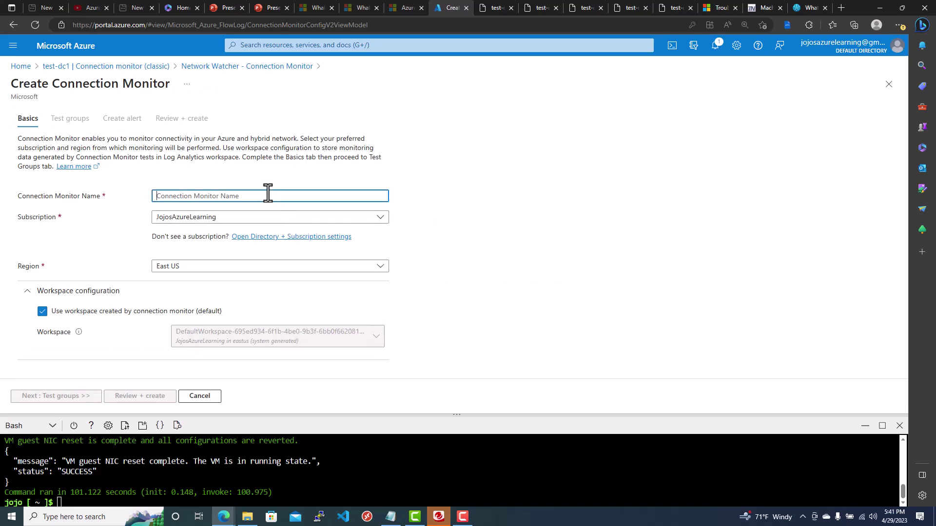
pyautogui.write('sgfsdg')
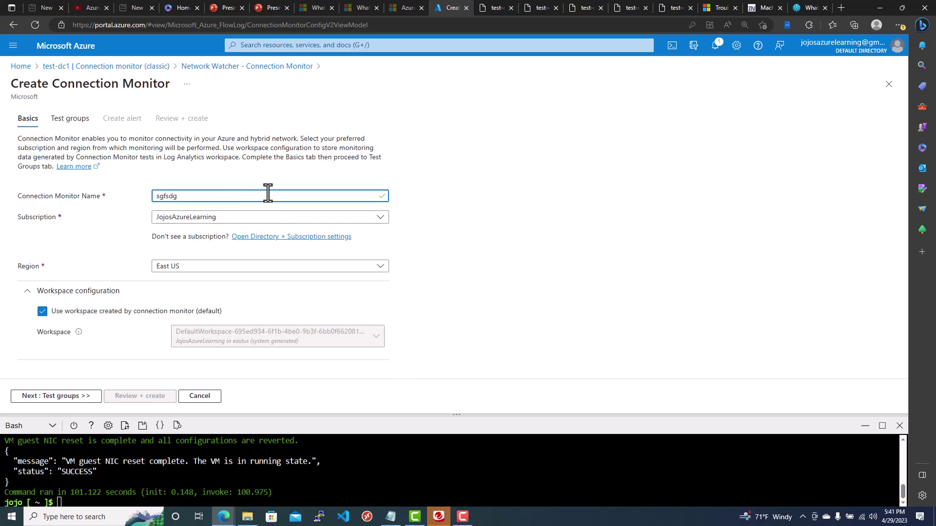
pyautogui.press('BackSpace')
pyautogui.press('BackSpace')
pyautogui.press('BackSpace')
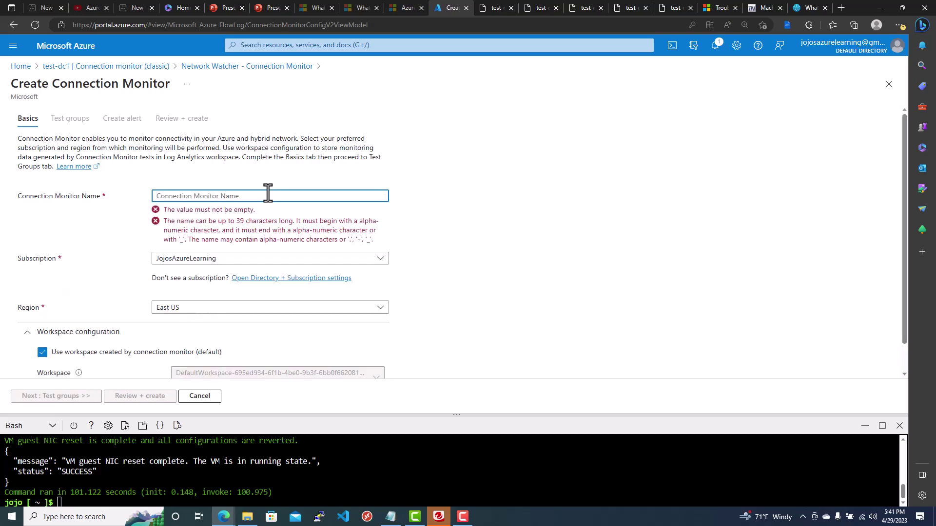
# - Name the connection monitor VM-connection-test-dc1 and set its region to Central US
pyautogui.write('VM')
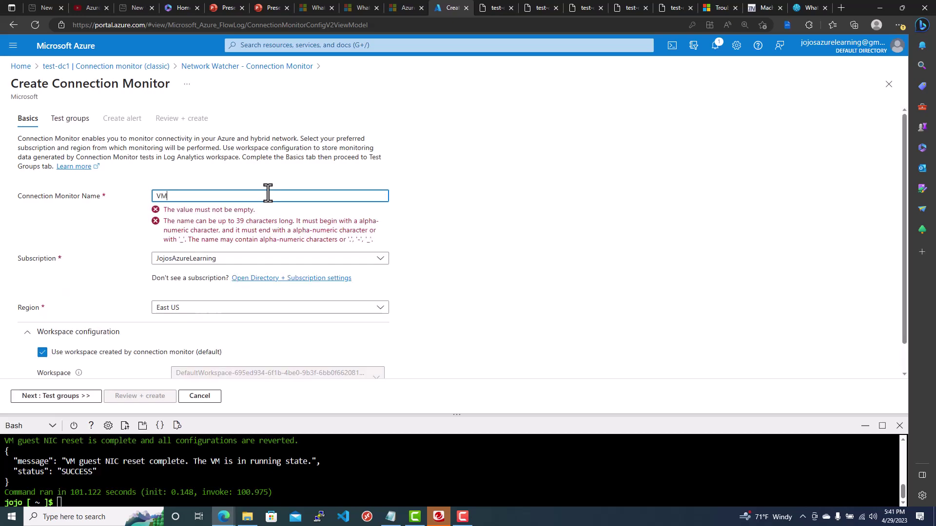
pyautogui.write('-connection-test-dc1')
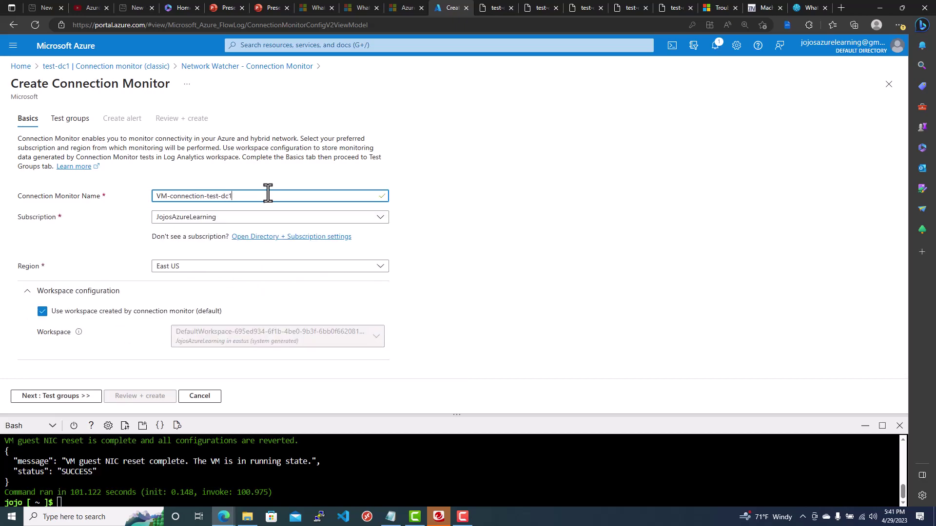
pyautogui.click(385, 266)
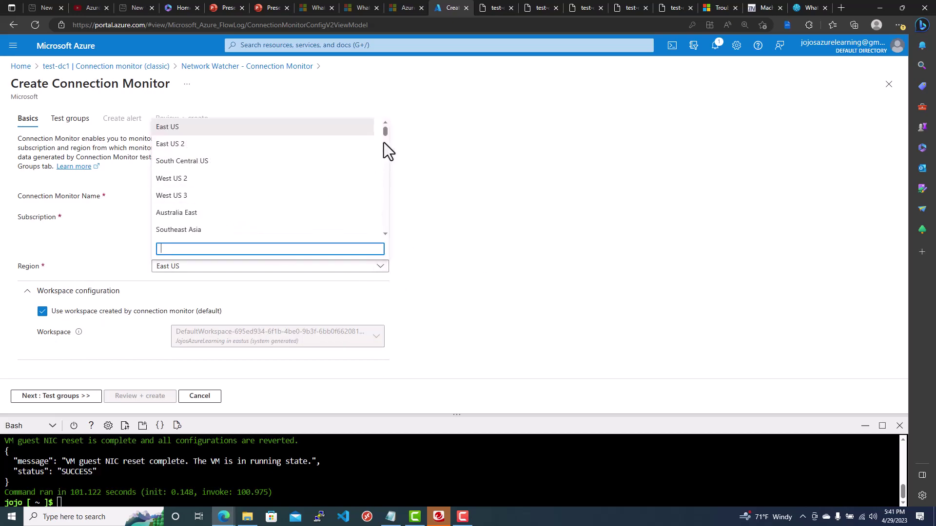
pyautogui.scroll(-3, 386, 140)
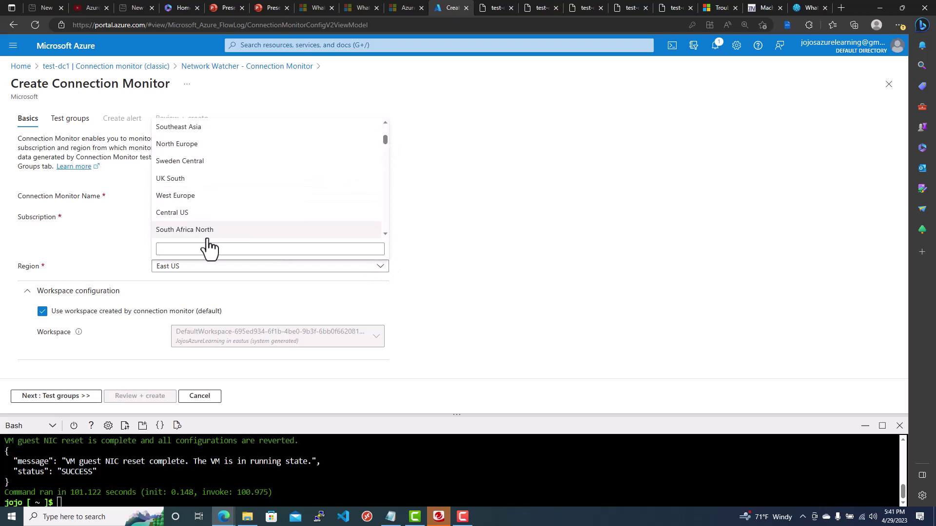
pyautogui.click(194, 213)
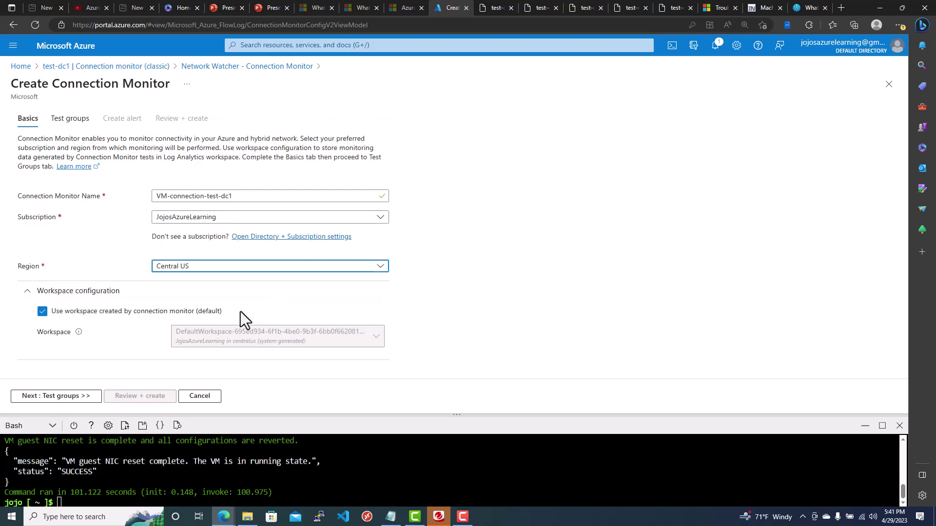
# - Proceed to the connection monitor's test groups and name the new test group test1
pyautogui.click(55, 396)
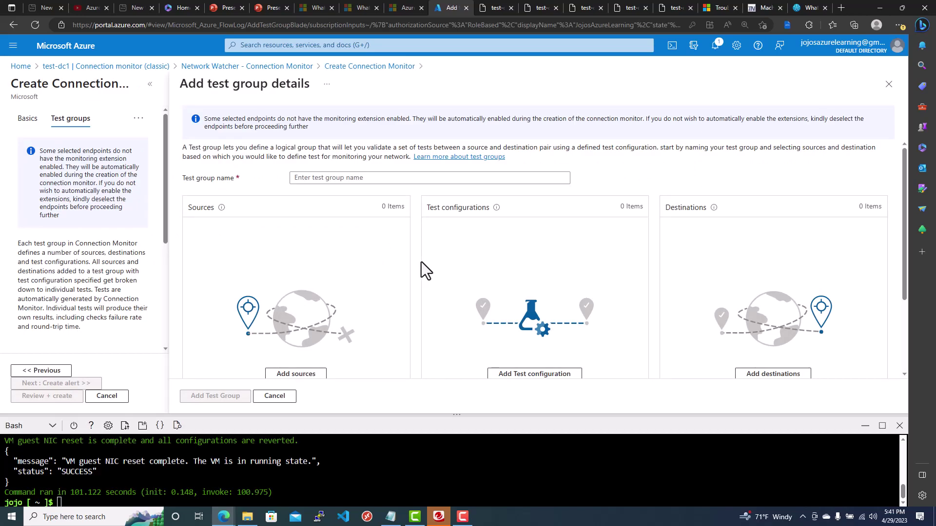
pyautogui.click(380, 179)
pyautogui.write('test1')
# - Open the source selection for the test group and look at the available types of non-Azure endpoints
pyautogui.scroll(-1, 584, 207)
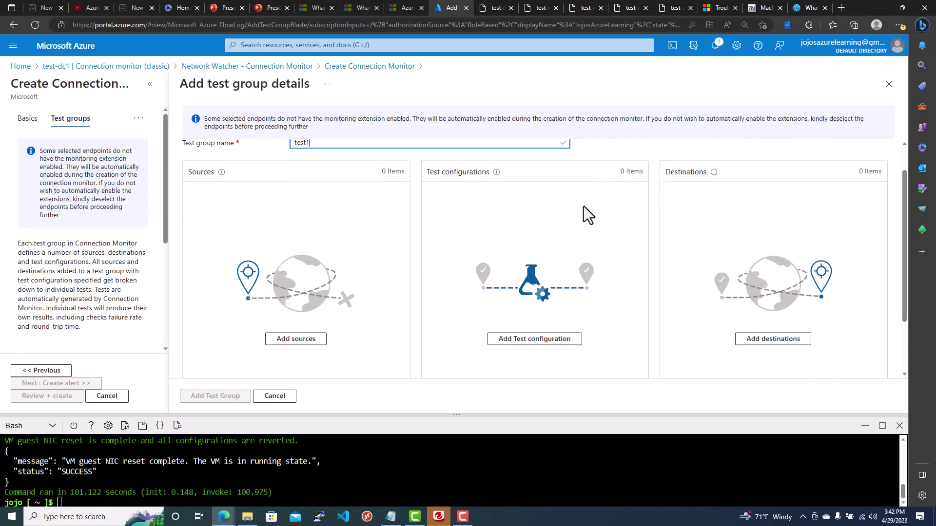
pyautogui.click(312, 340)
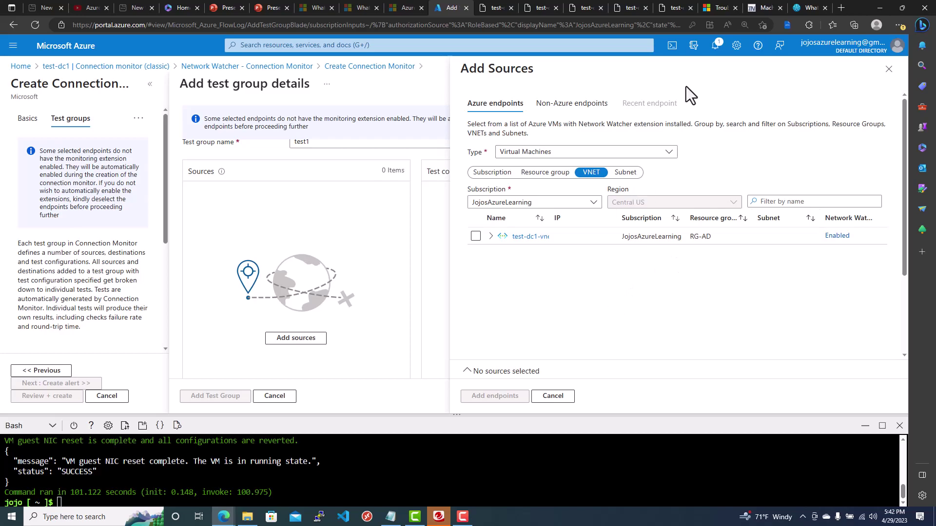
pyautogui.click(596, 106)
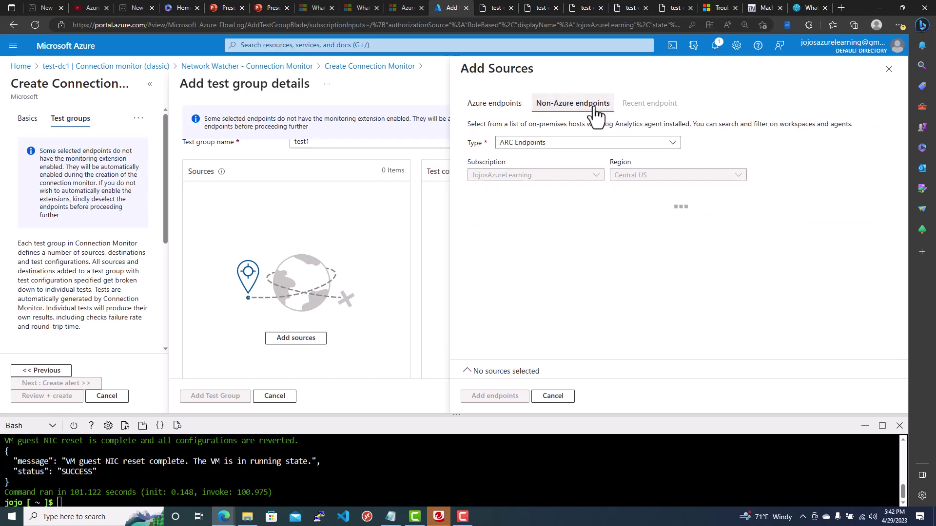
pyautogui.click(662, 143)
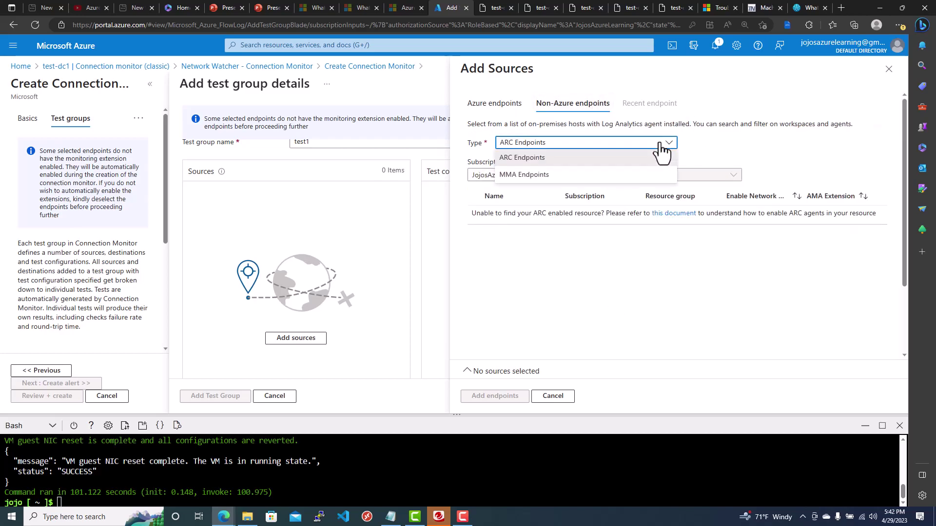
pyautogui.click(736, 155)
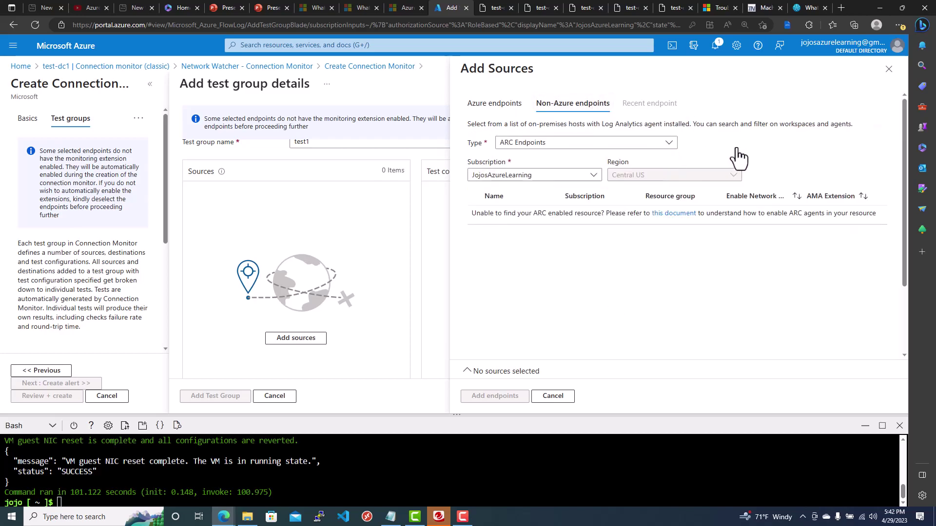
# - Look at the Azure virtual machine endpoints offered as sources and open the test group's destination selection without adding a source
pyautogui.click(500, 104)
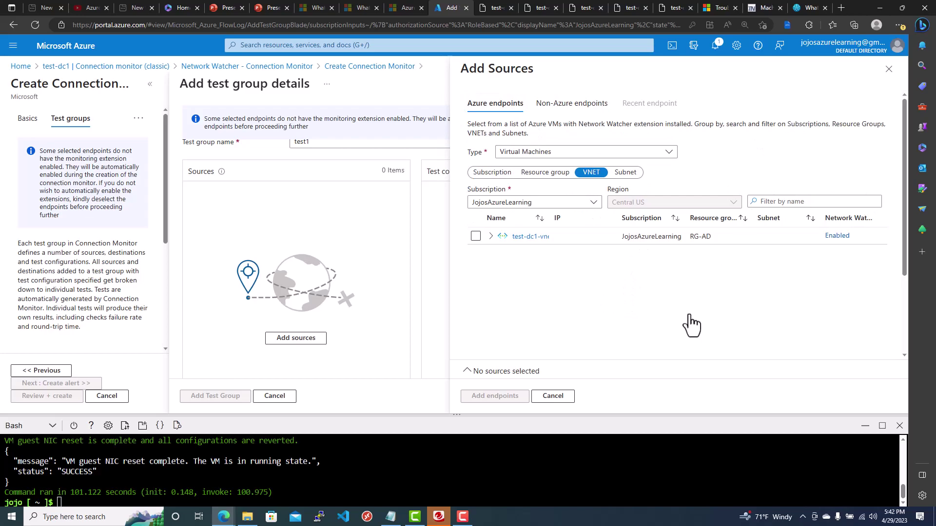
pyautogui.click(555, 397)
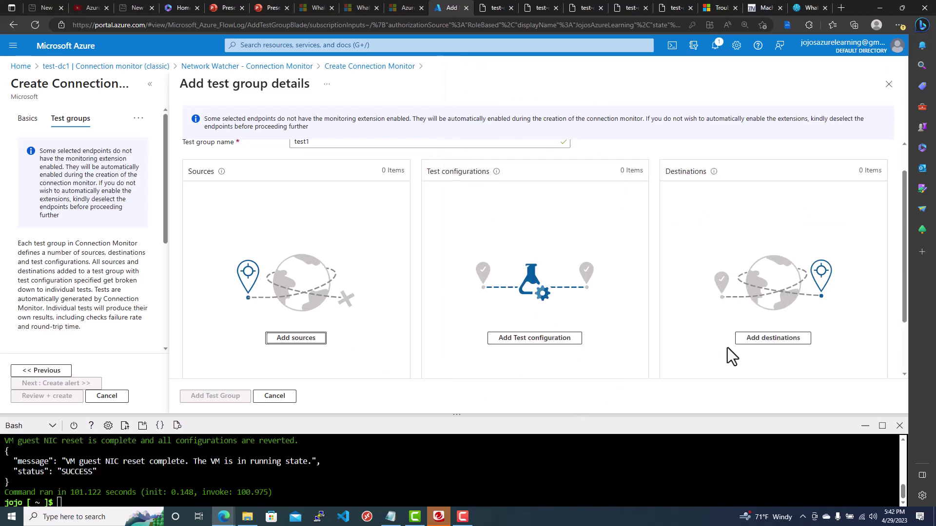
pyautogui.click(769, 341)
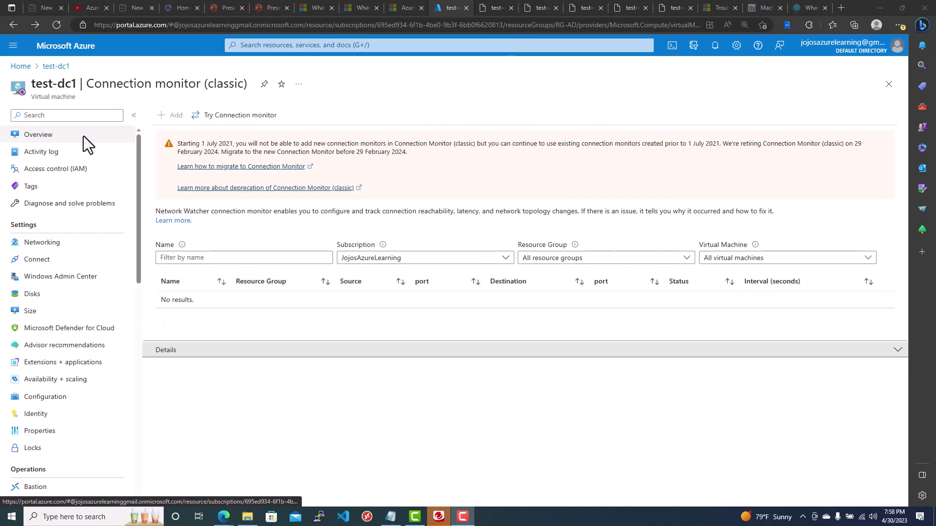
# - Open the VM Inspector (Preview) page of the test-dc1 virtual machine
pyautogui.click(385, 96)
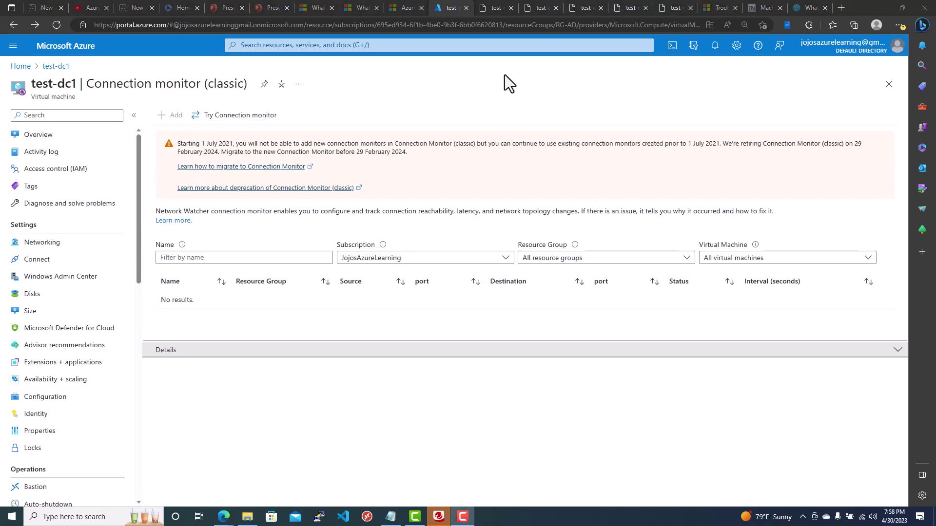
pyautogui.moveTo(137, 253); pyautogui.dragTo(142, 481)
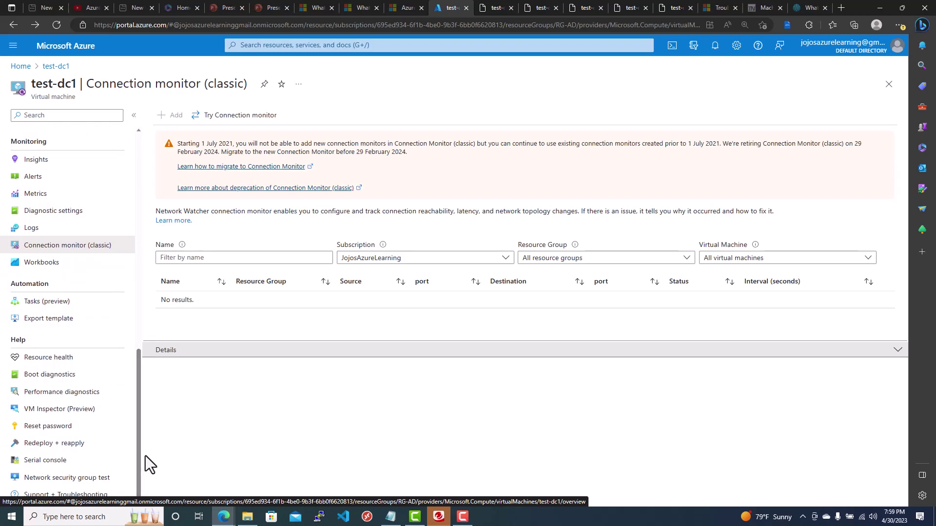
pyautogui.click(74, 412)
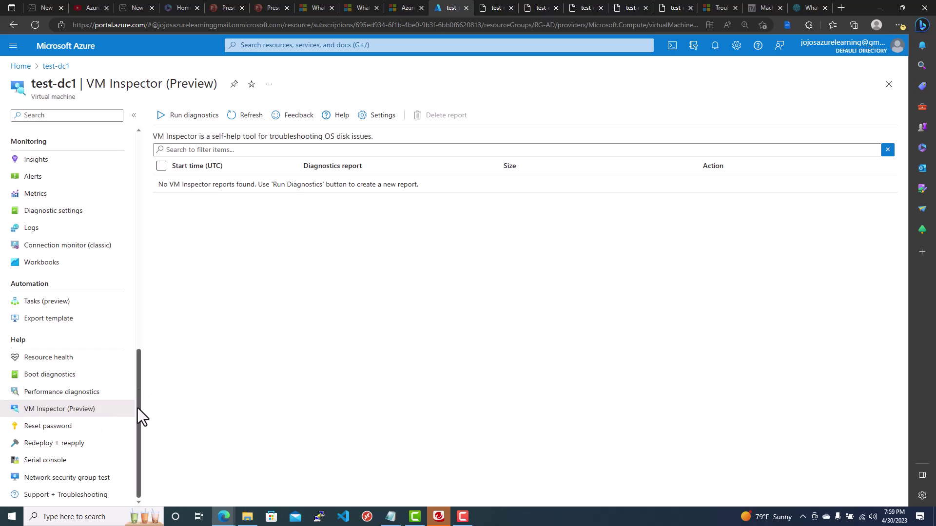
# - Go to test-dc1's Windows Admin Center page and look at its installation options
pyautogui.moveTo(137, 408); pyautogui.dragTo(142, 378)
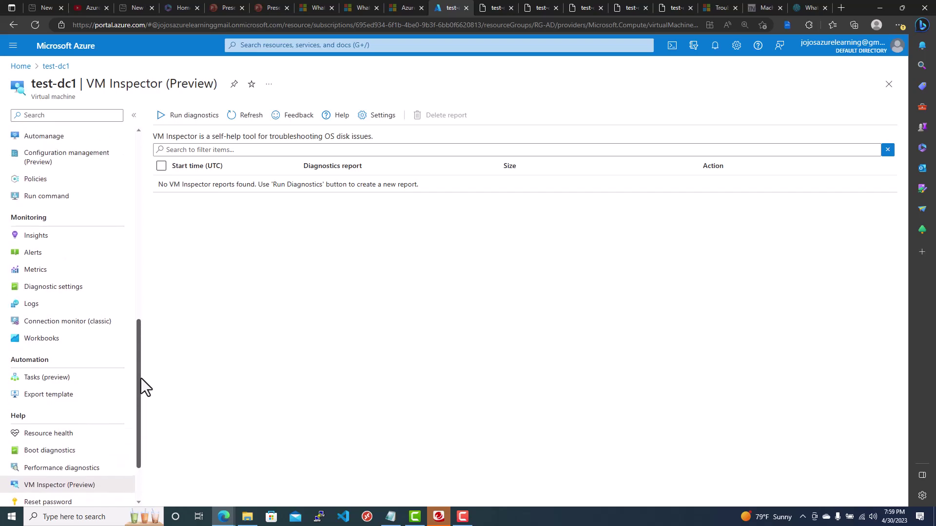
pyautogui.moveTo(141, 378); pyautogui.dragTo(140, 216)
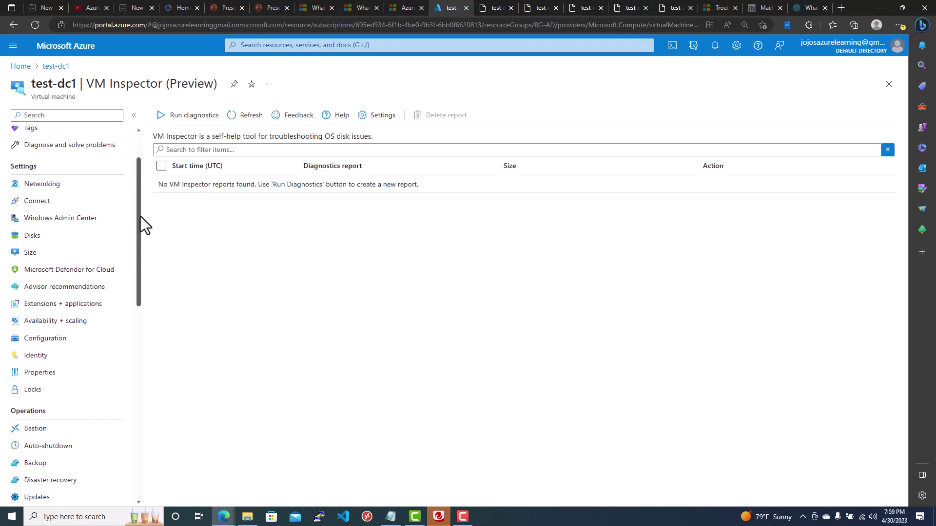
pyautogui.click(70, 217)
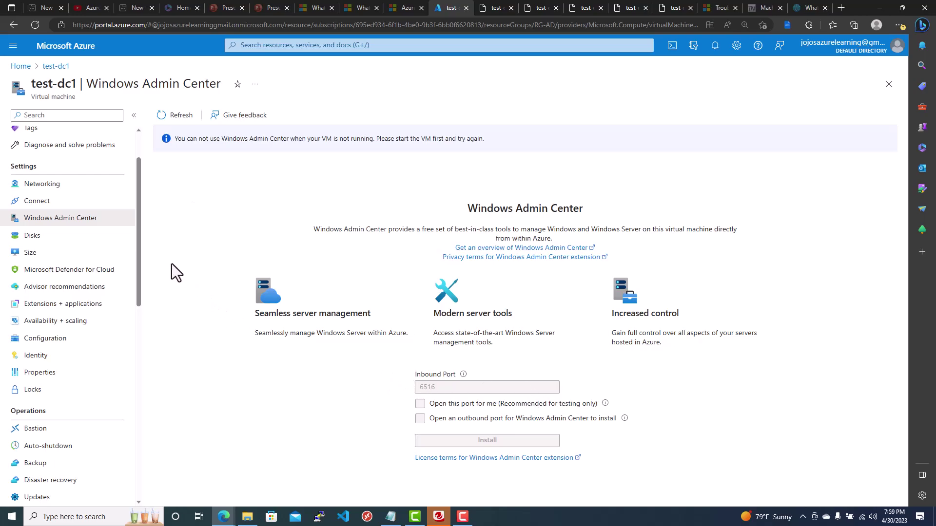
# - View test-dc1's Performance diagnostics reports and open its Support + Troubleshooting page
pyautogui.moveTo(139, 263); pyautogui.dragTo(137, 460)
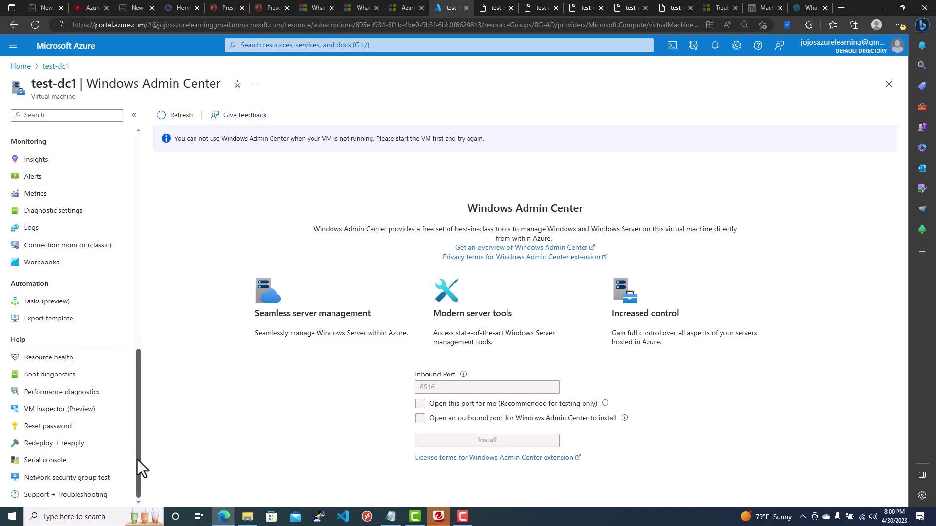
pyautogui.click(76, 397)
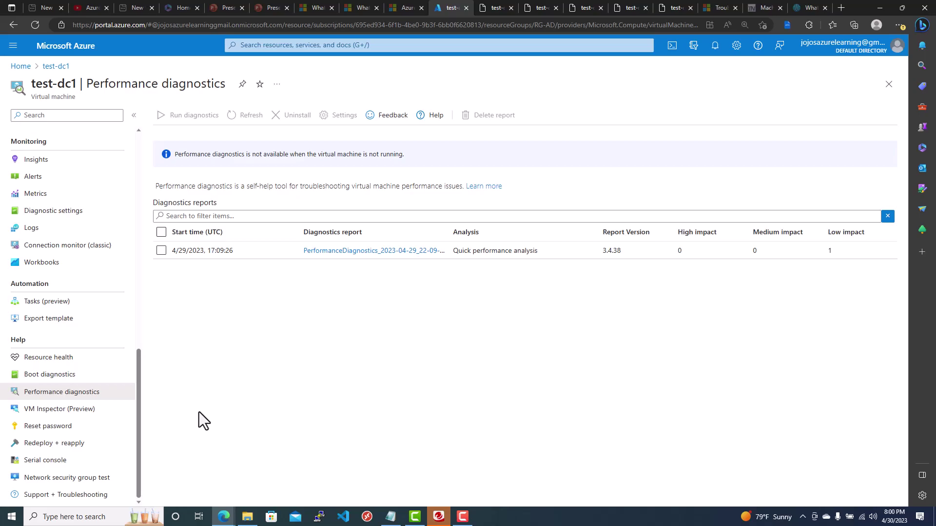
pyautogui.click(90, 497)
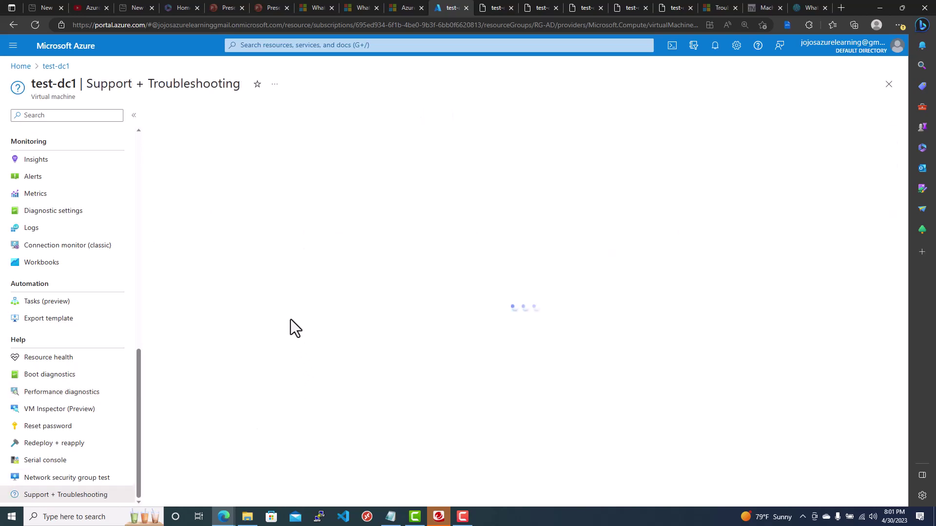